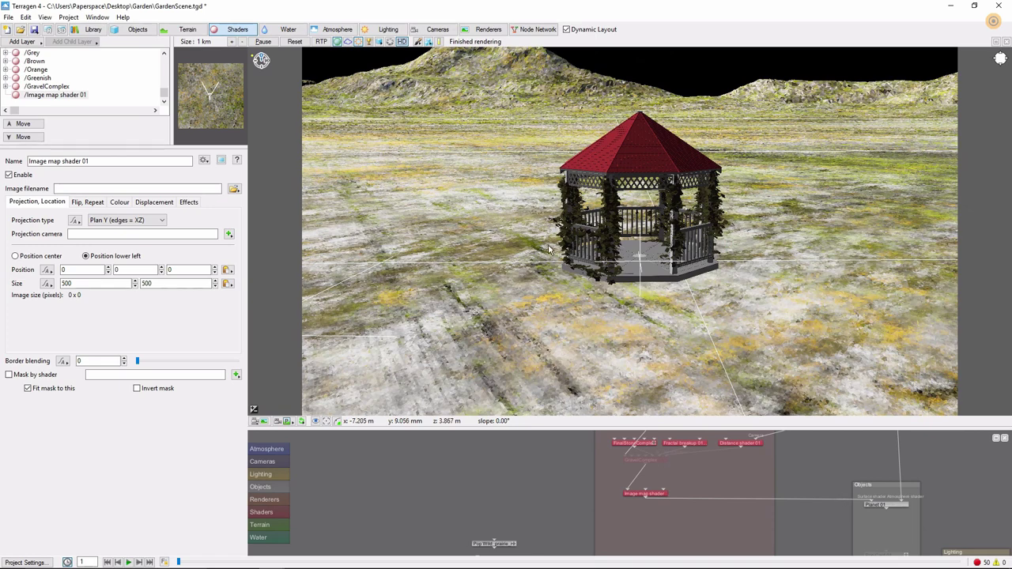
# Add a new Image map colour shader loaded with the PavingStones045_4K_Color texture.
pyautogui.click(239, 30)
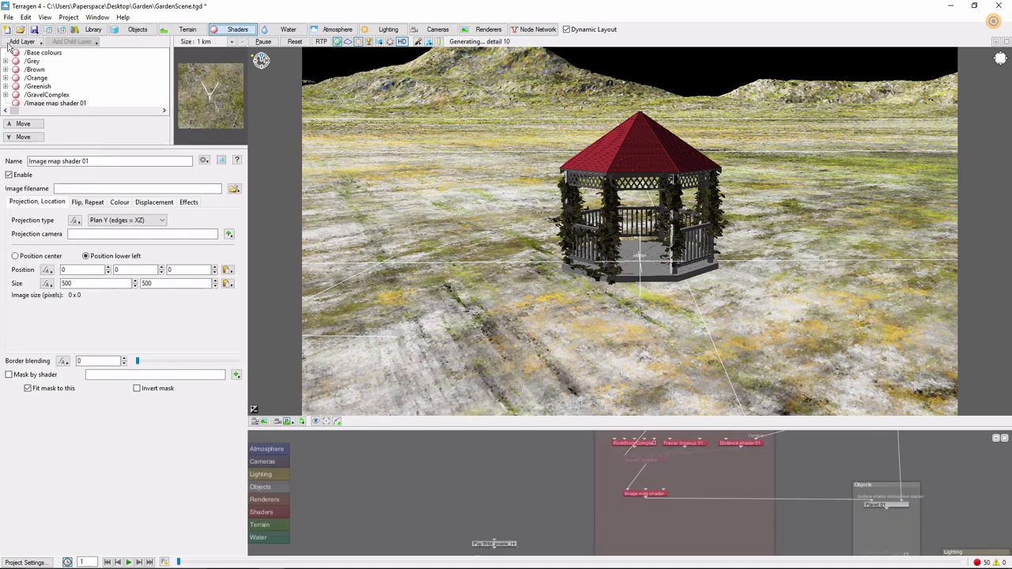
pyautogui.click(33, 43)
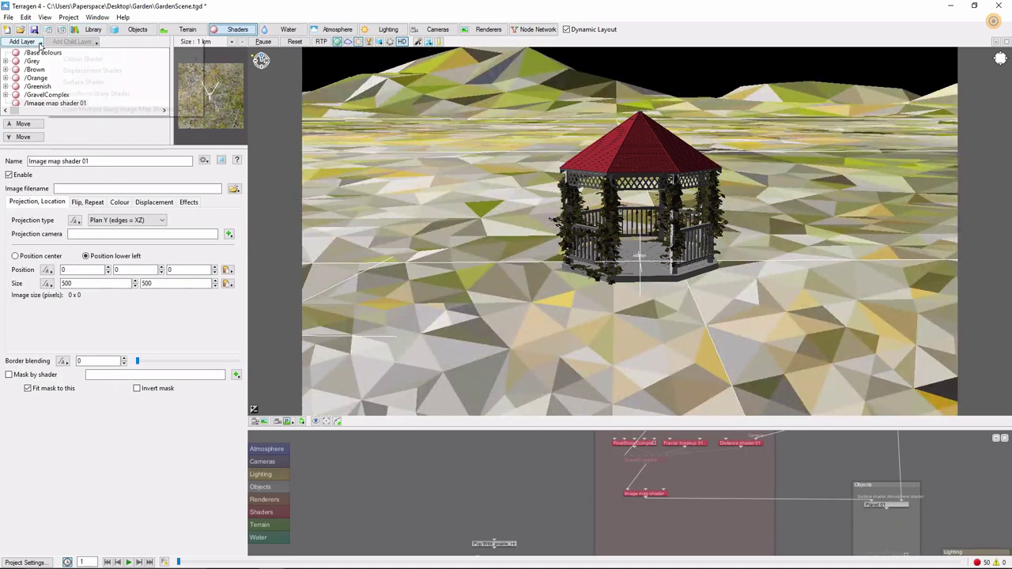
pyautogui.moveTo(108, 61)
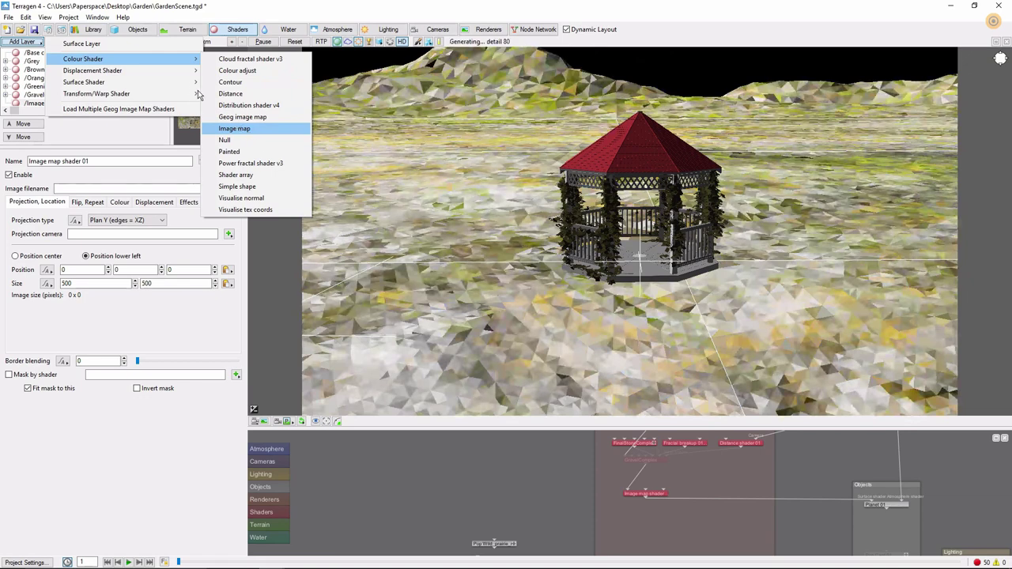
pyautogui.moveTo(165, 76)
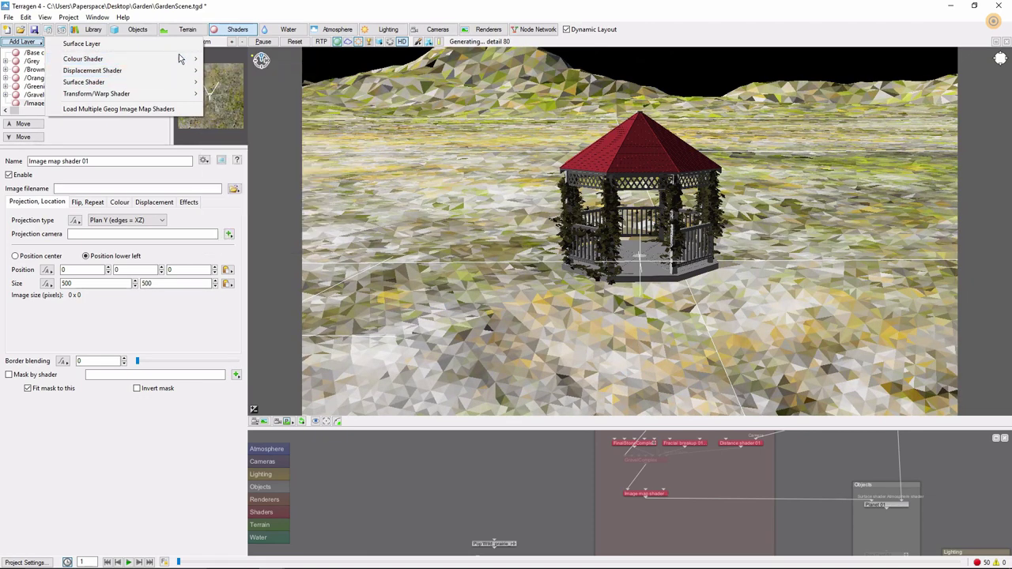
pyautogui.moveTo(196, 59)
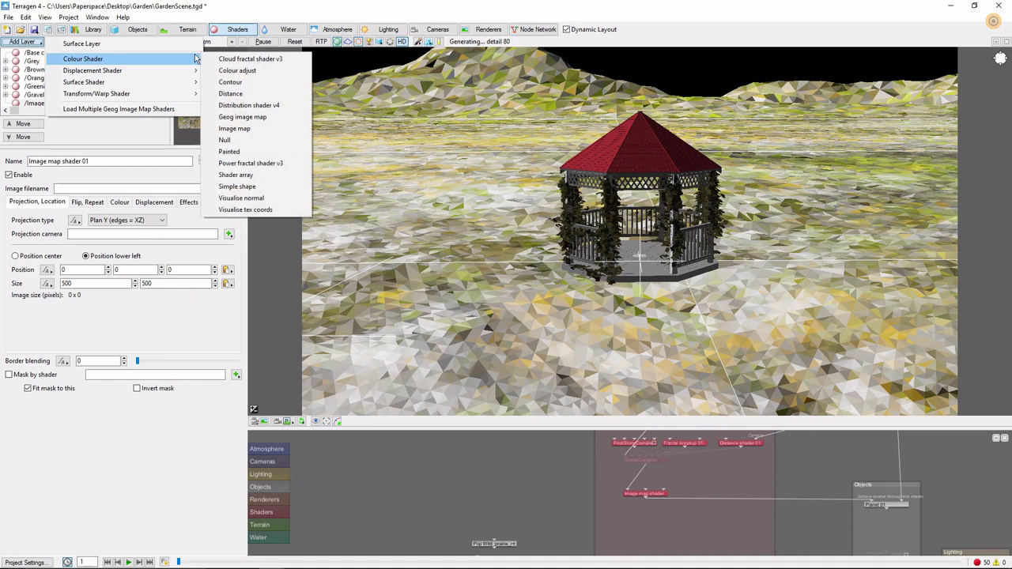
pyautogui.click(232, 129)
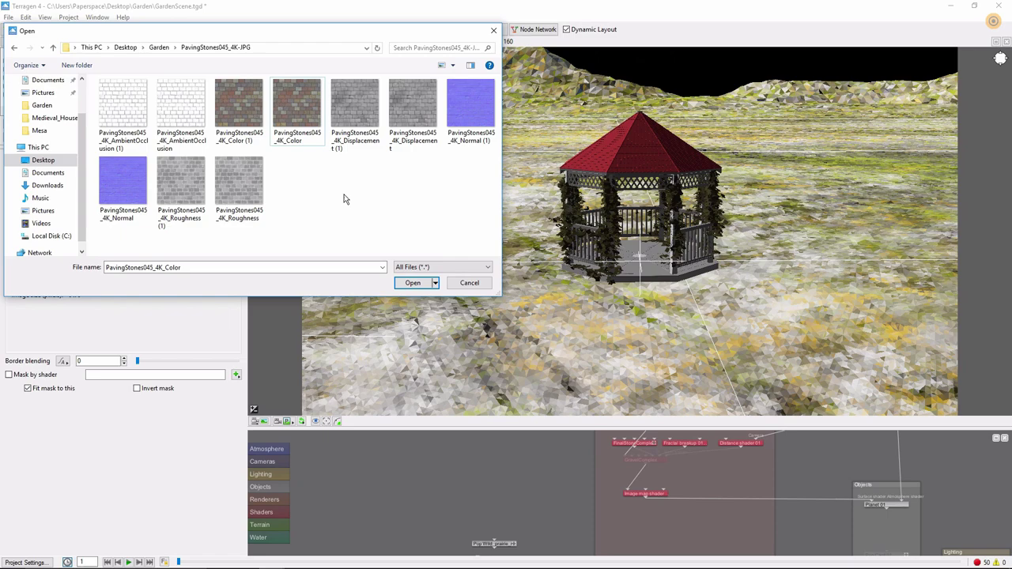
pyautogui.click(297, 110)
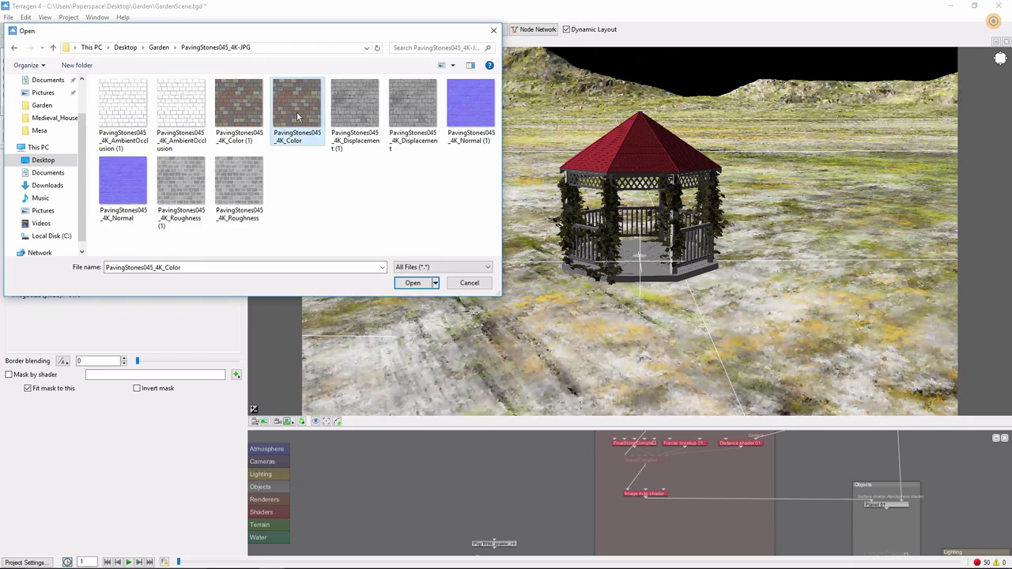
pyautogui.click(412, 283)
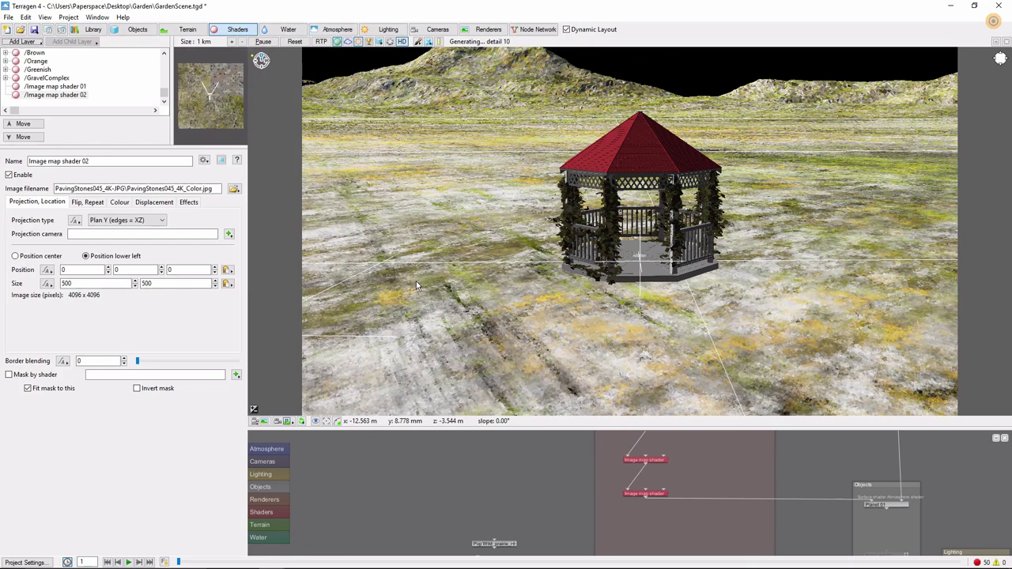
# Name the shader 'Brick Color', set Position to center and Size to 4 × 4.
pyautogui.tripleClick(52, 162)
pyautogui.press('BackSpace')
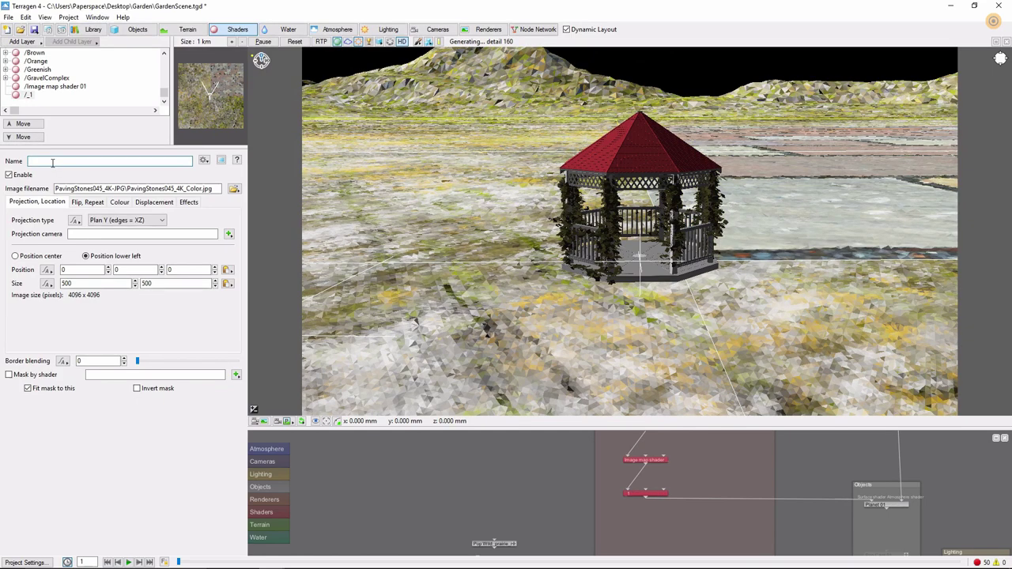
pyautogui.write('Brick Color')
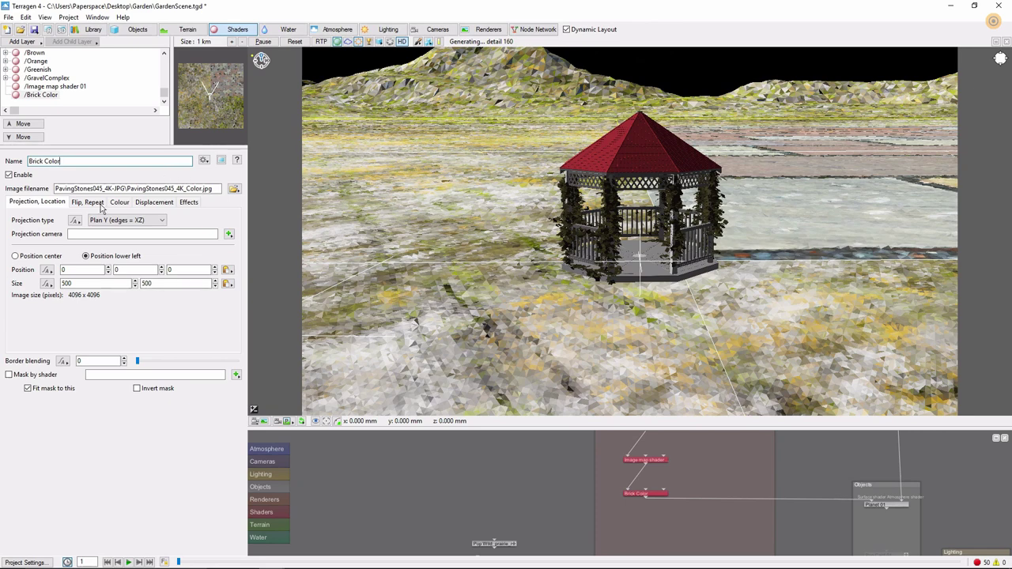
pyautogui.click(15, 258)
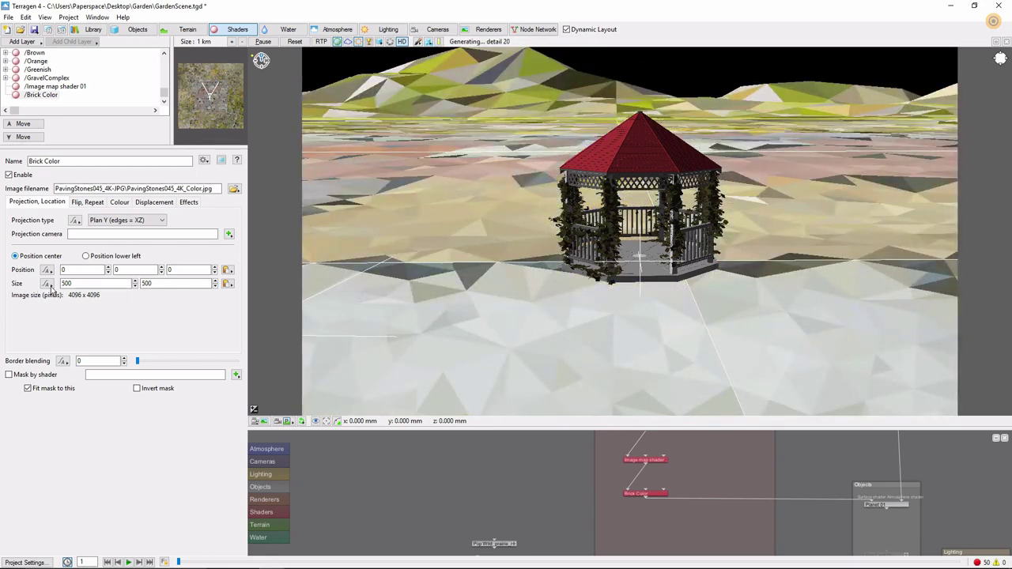
pyautogui.doubleClick(89, 283)
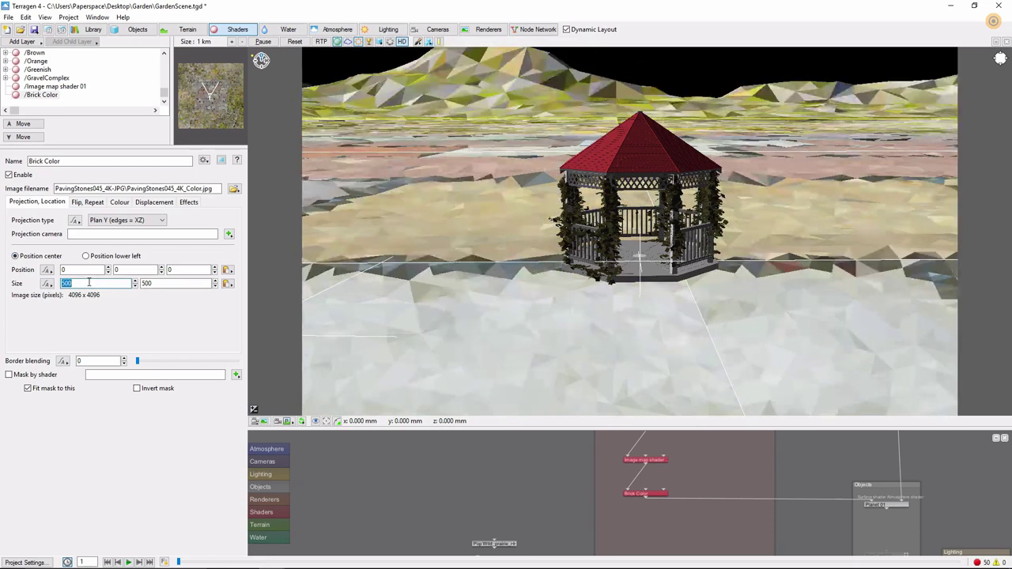
pyautogui.write('4')
pyautogui.press('Return')
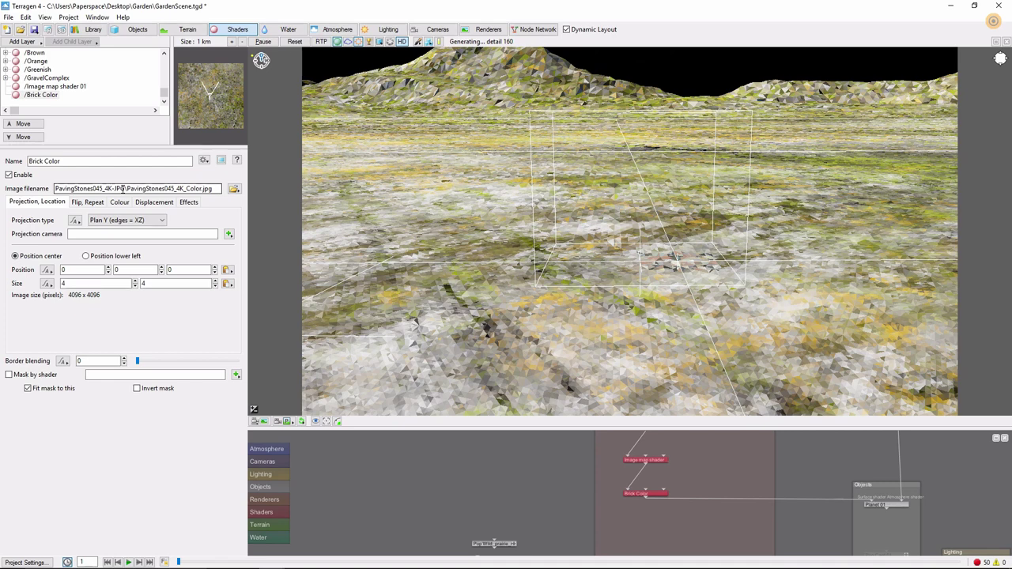
# Add another Image map colour shader using the PavingStones045 displacement image.
pyautogui.click(38, 44)
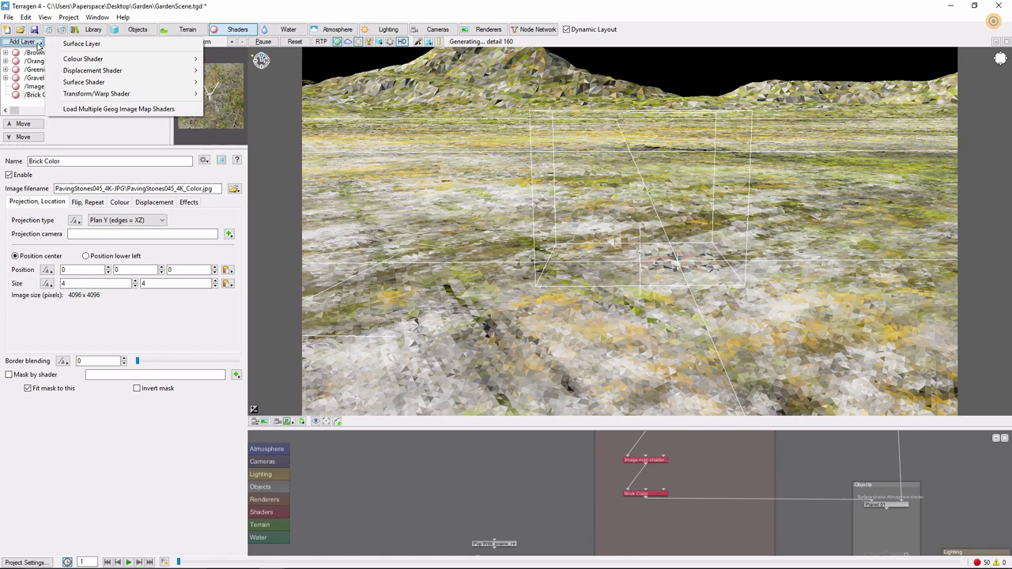
pyautogui.moveTo(102, 59)
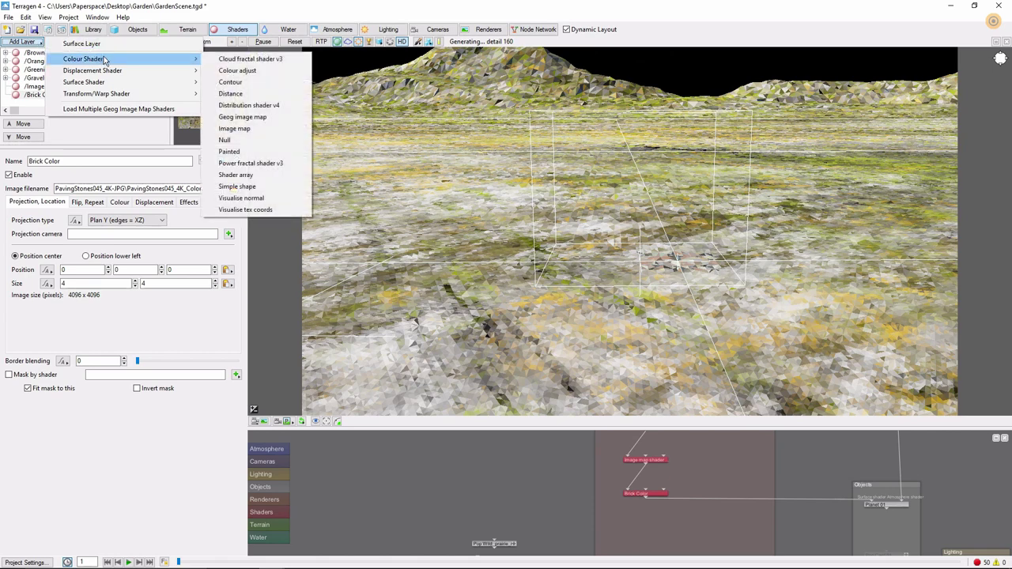
pyautogui.click(242, 129)
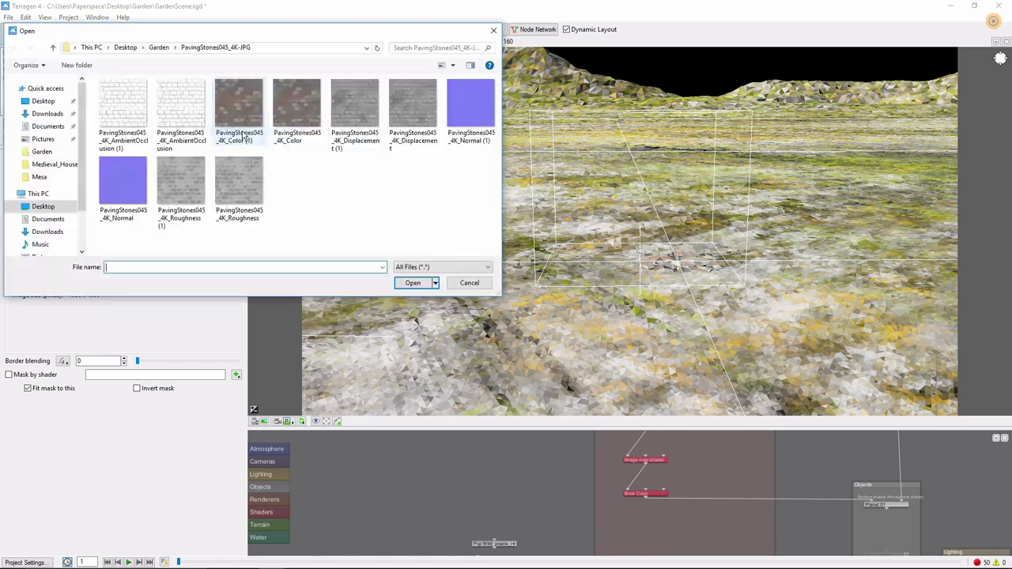
pyautogui.doubleClick(410, 130)
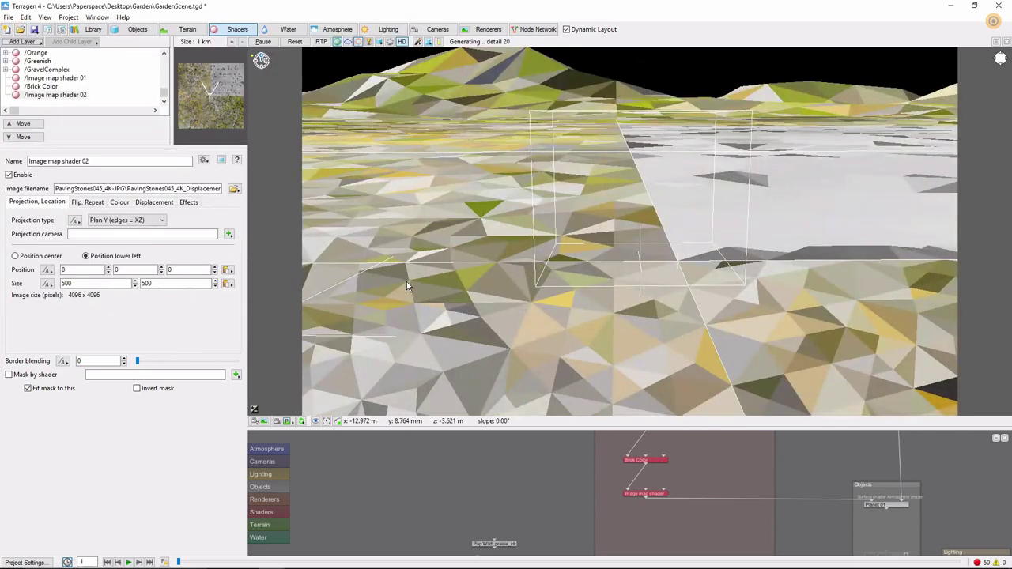
# Name it 'Brick Displace', set Position to center and both Size fields to 4.
pyautogui.tripleClick(129, 164)
pyautogui.write('Brick Displace')
pyautogui.press('Return')
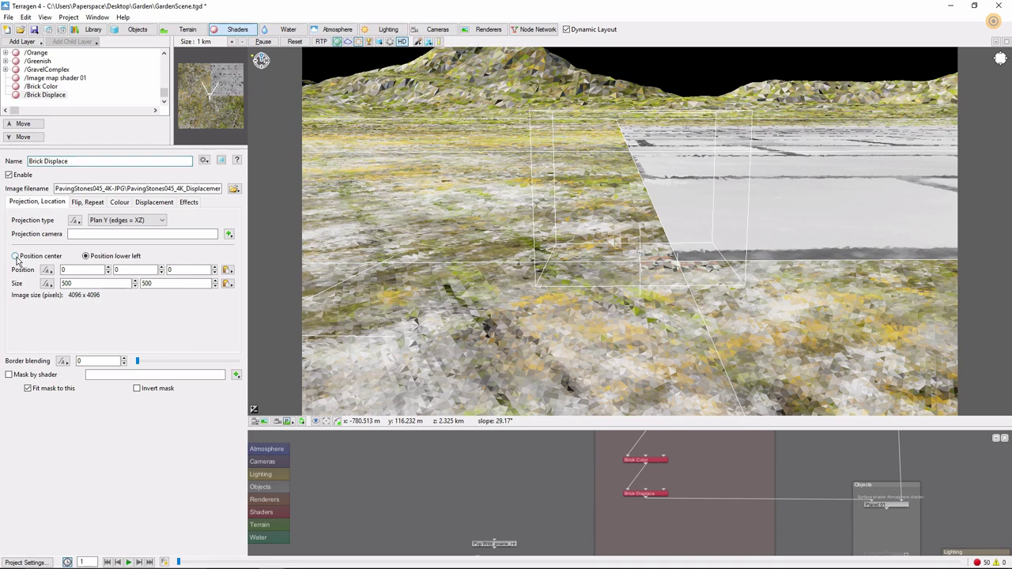
pyautogui.click(15, 257)
pyautogui.doubleClick(98, 285)
pyautogui.write('4')
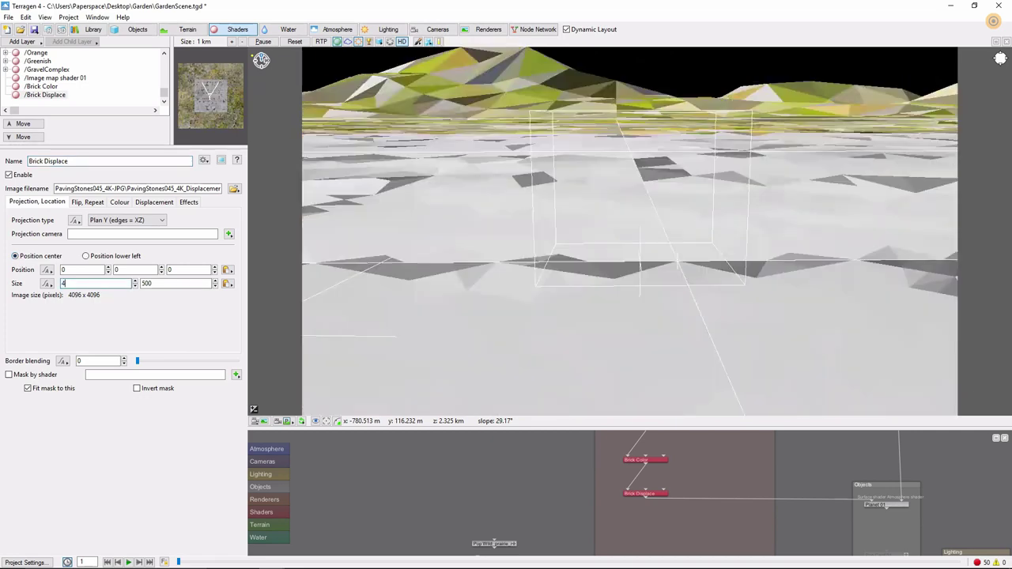
pyautogui.doubleClick(185, 283)
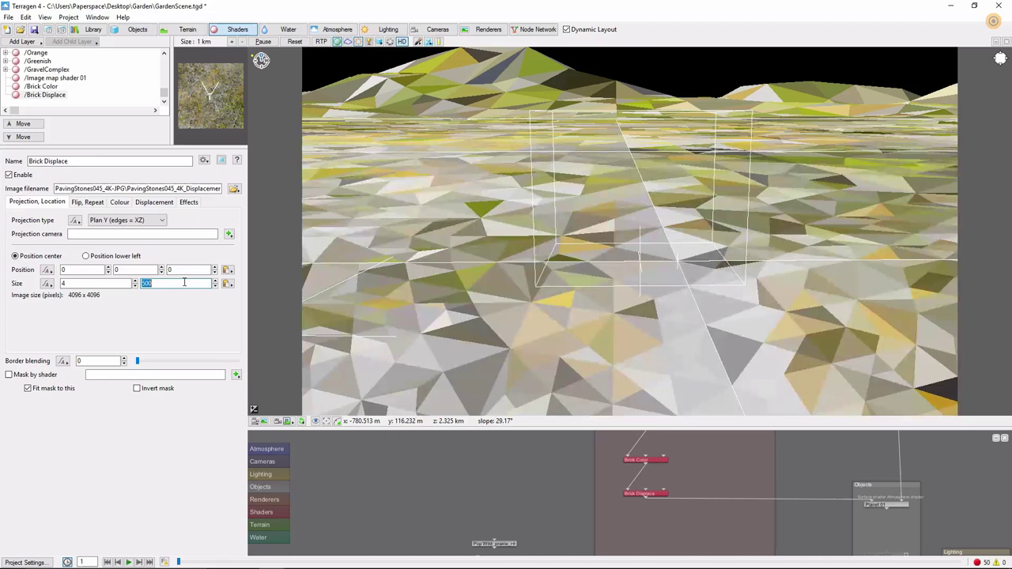
pyautogui.write('4')
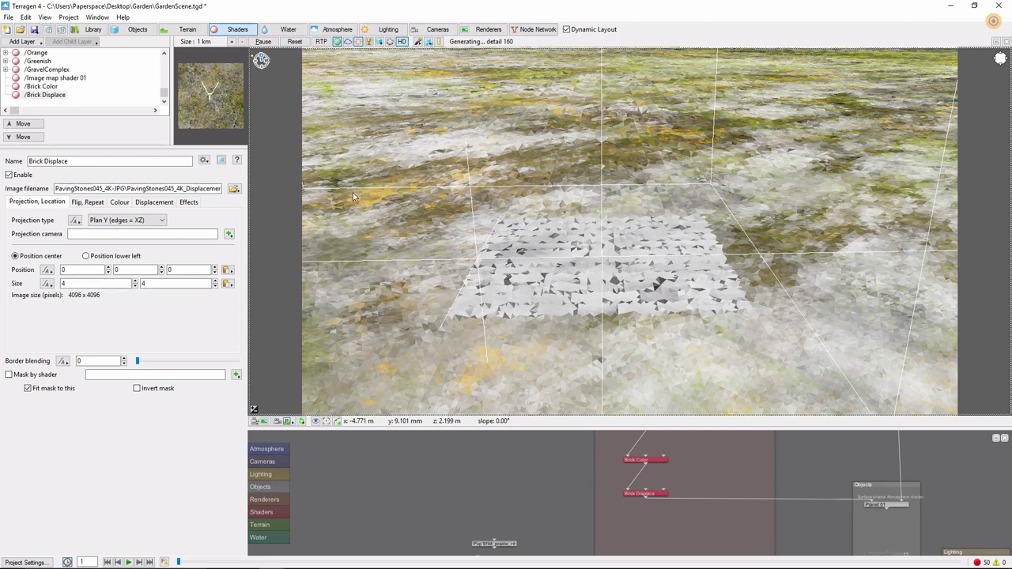
# Turn off Apply colour and turn on Apply displacement with amplitude 0.1.
pyautogui.click(119, 204)
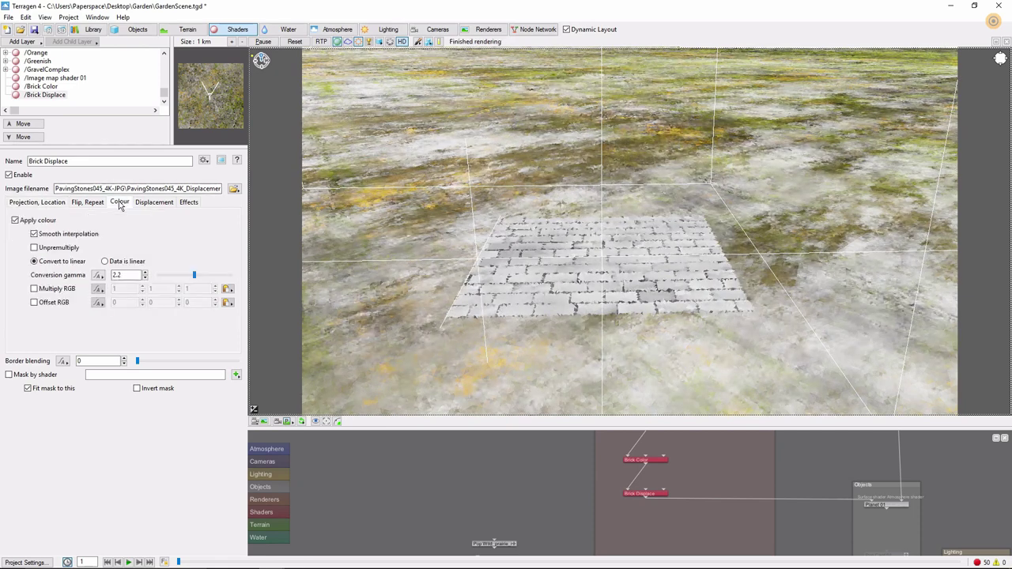
pyautogui.click(17, 222)
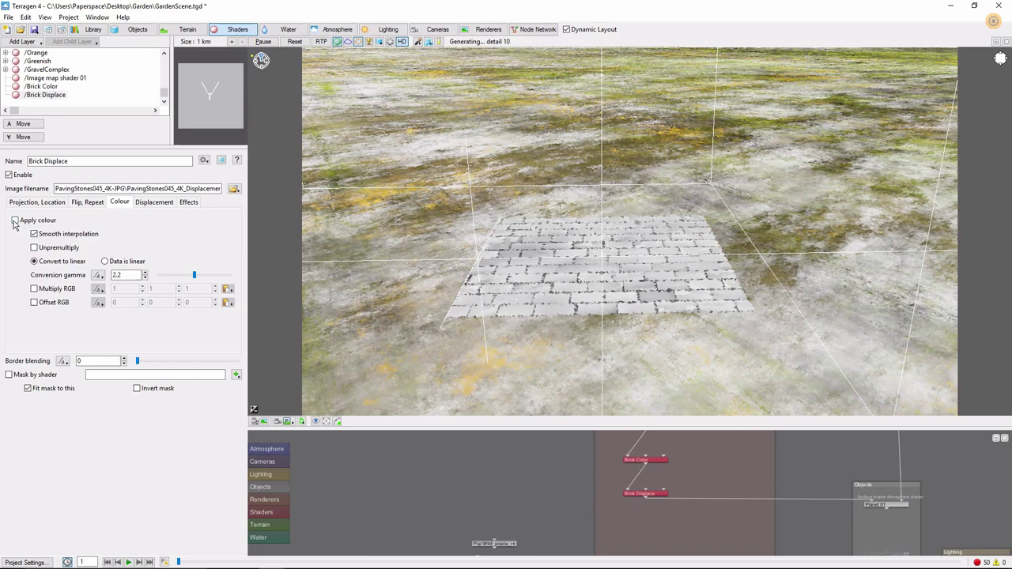
pyautogui.click(154, 202)
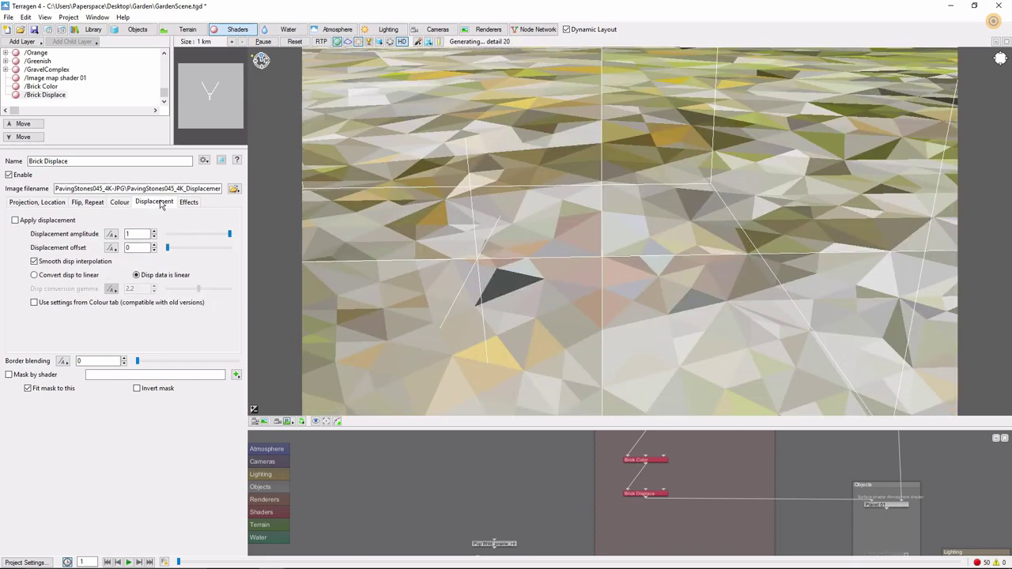
pyautogui.click(15, 221)
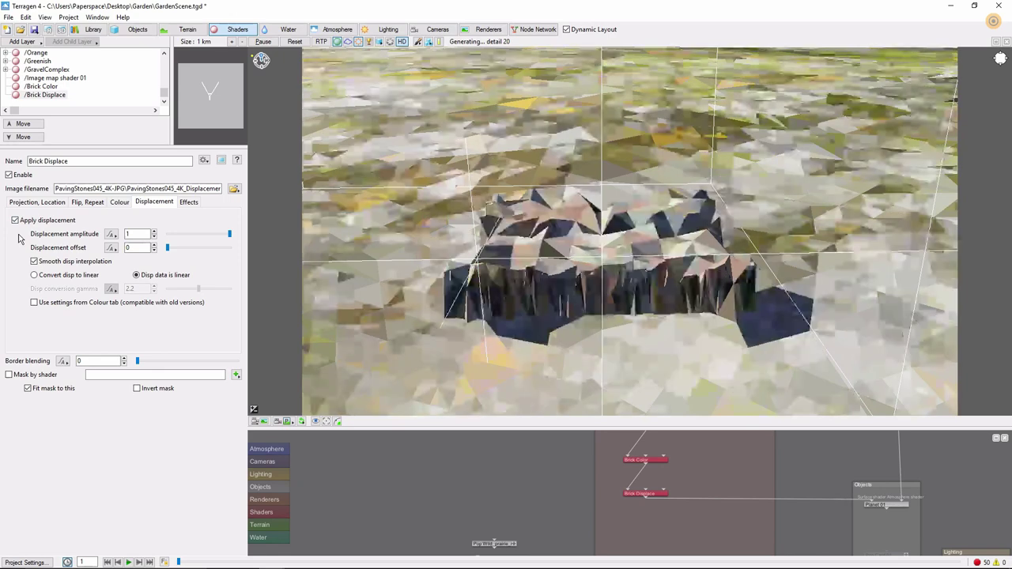
pyautogui.doubleClick(131, 234)
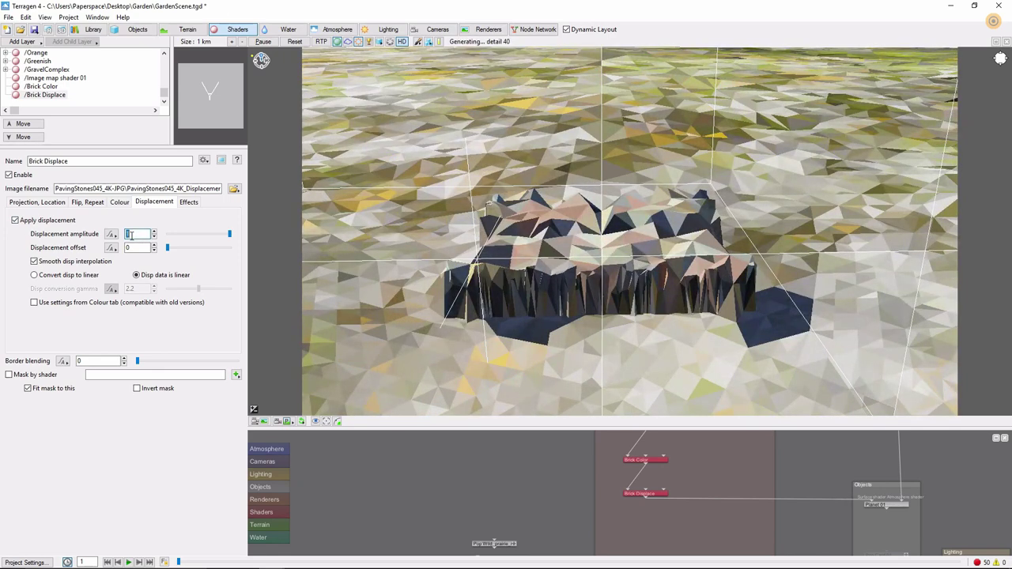
pyautogui.write('0.1')
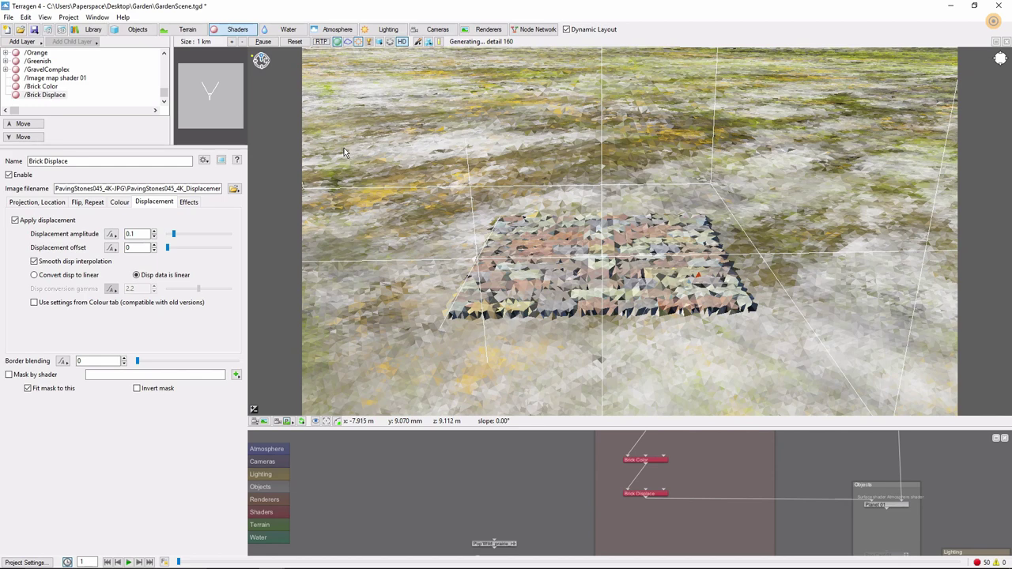
# Enable Mask by shader on Brick Color using a new Image map shader loading HedgeMazeBricks.png.
pyautogui.click(42, 87)
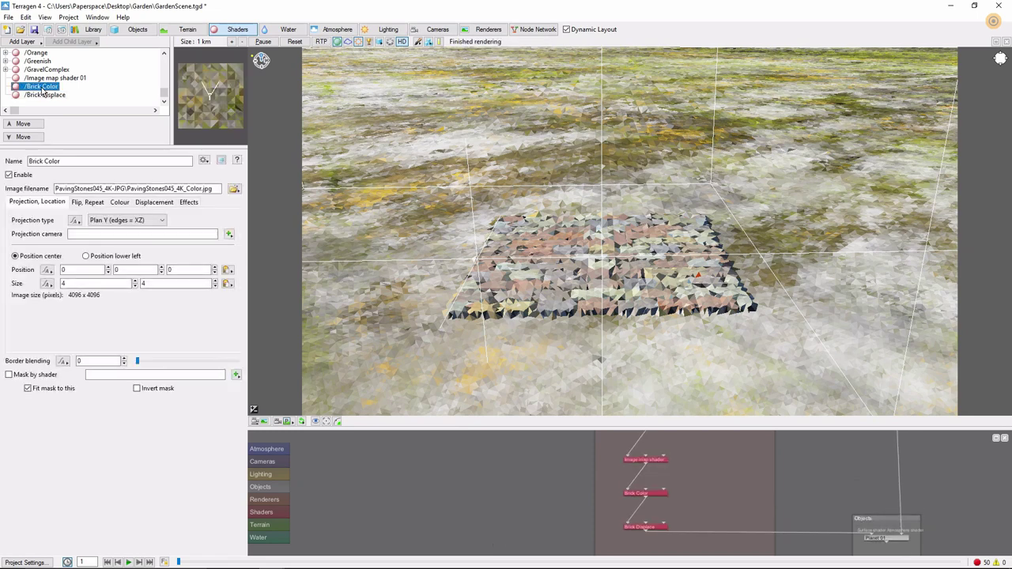
pyautogui.click(10, 377)
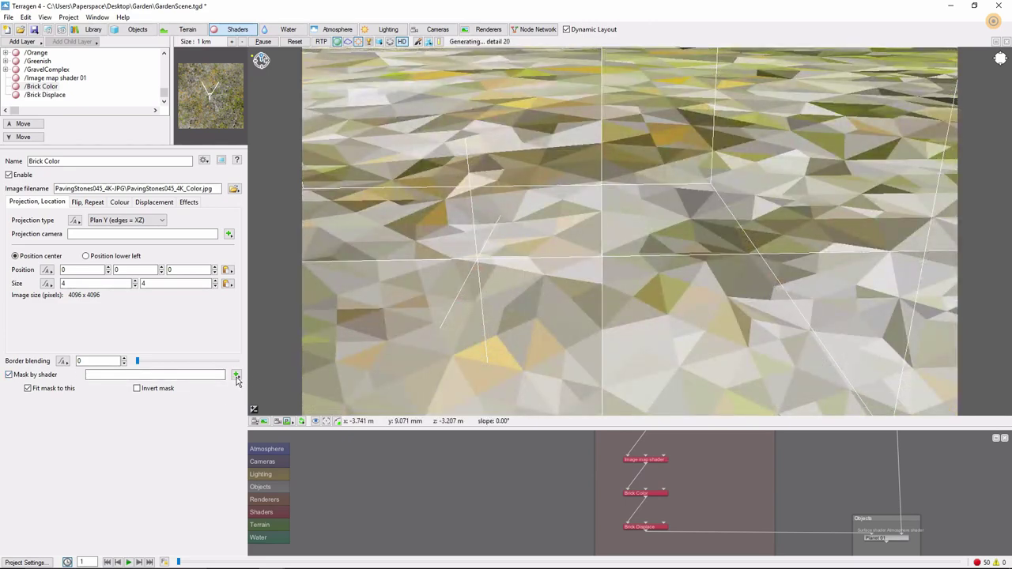
pyautogui.click(236, 376)
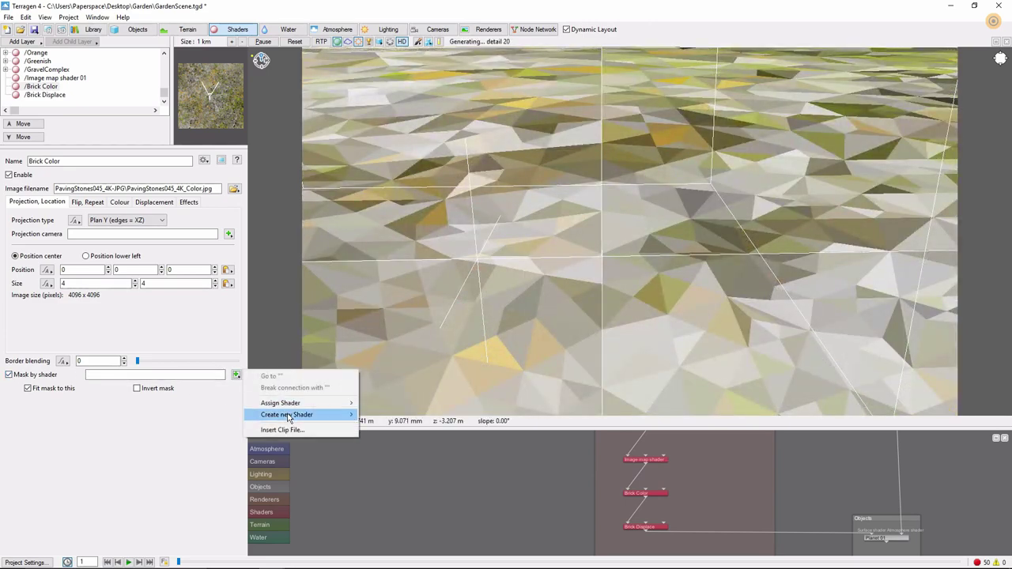
pyautogui.moveTo(289, 418)
pyautogui.moveTo(401, 421)
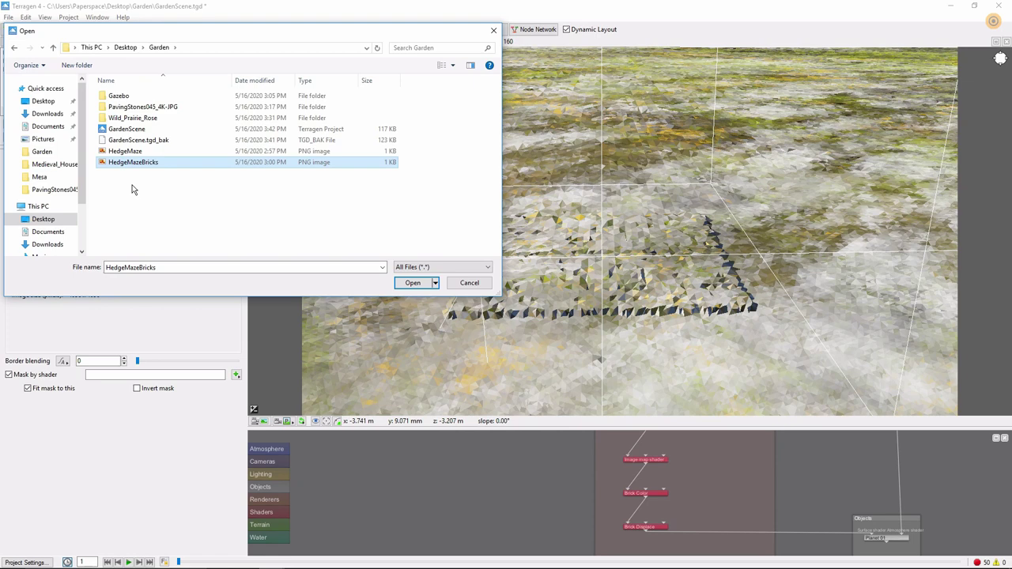
pyautogui.press('Return')
pyautogui.click(236, 374)
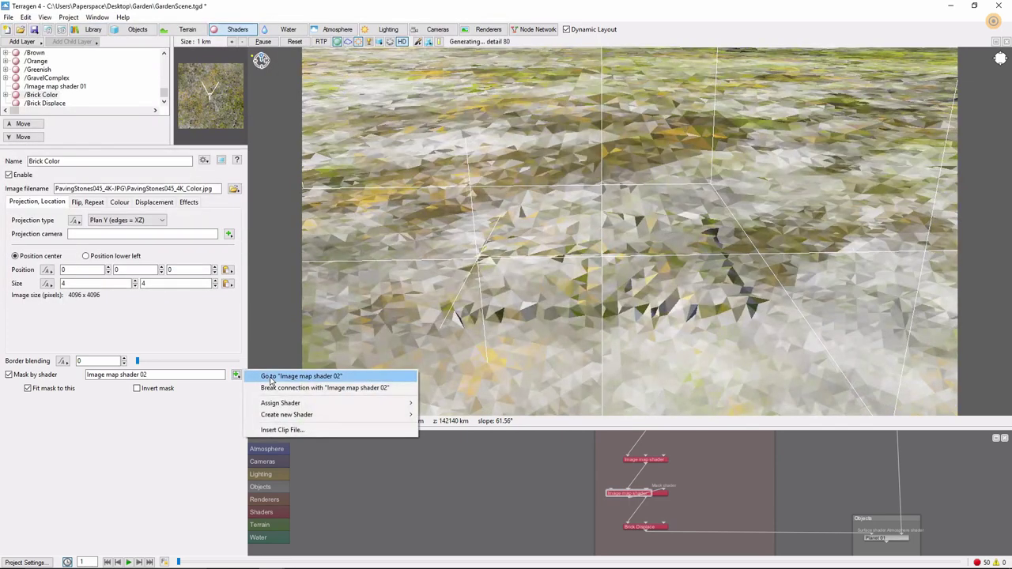
# Name the mask shader 'Brick Mask', centre it, and set its size to 75 × 75.
pyautogui.click(271, 377)
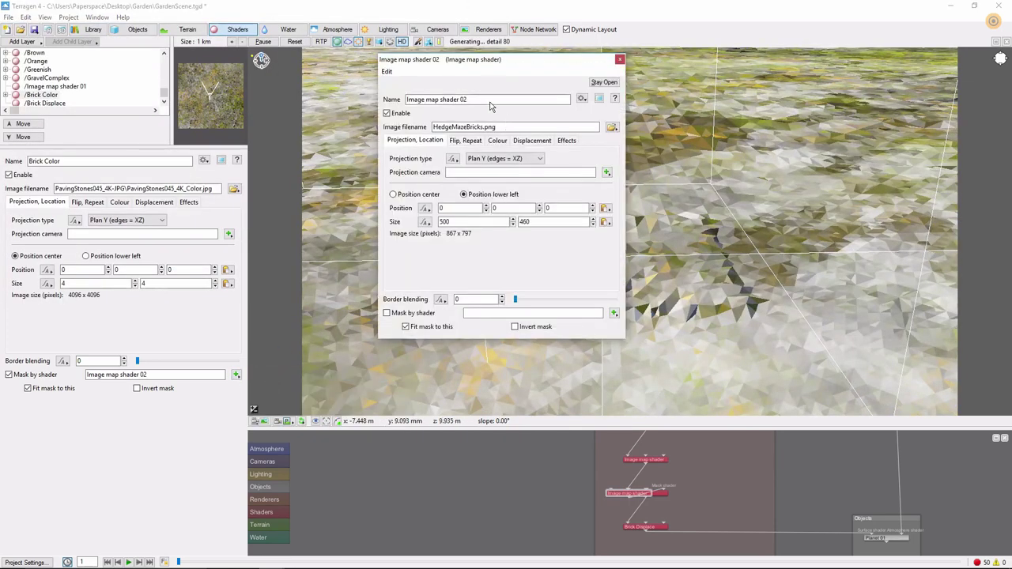
pyautogui.moveTo(490, 105); pyautogui.dragTo(385, 109)
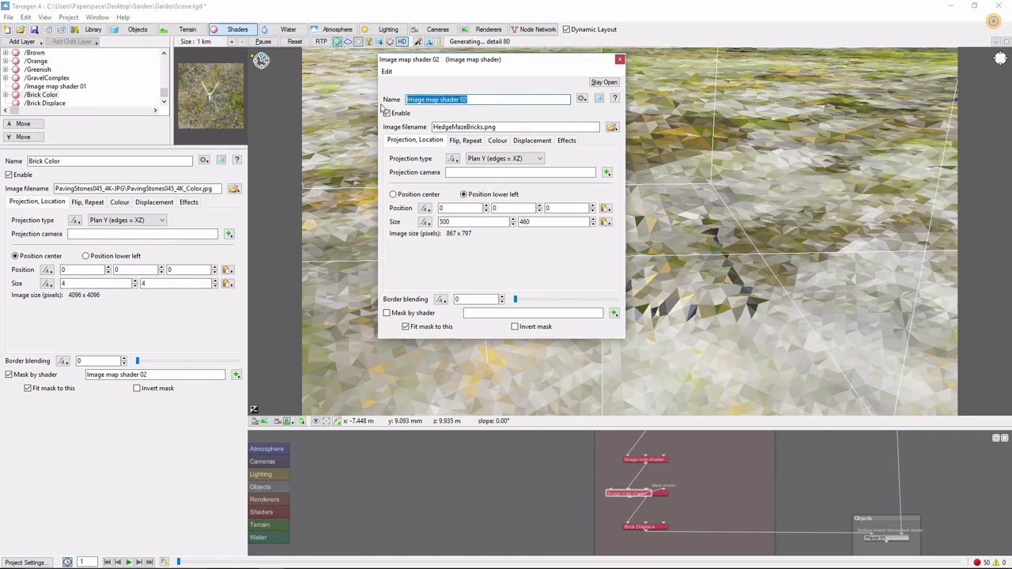
pyautogui.write('Brick Mask')
pyautogui.press('Return')
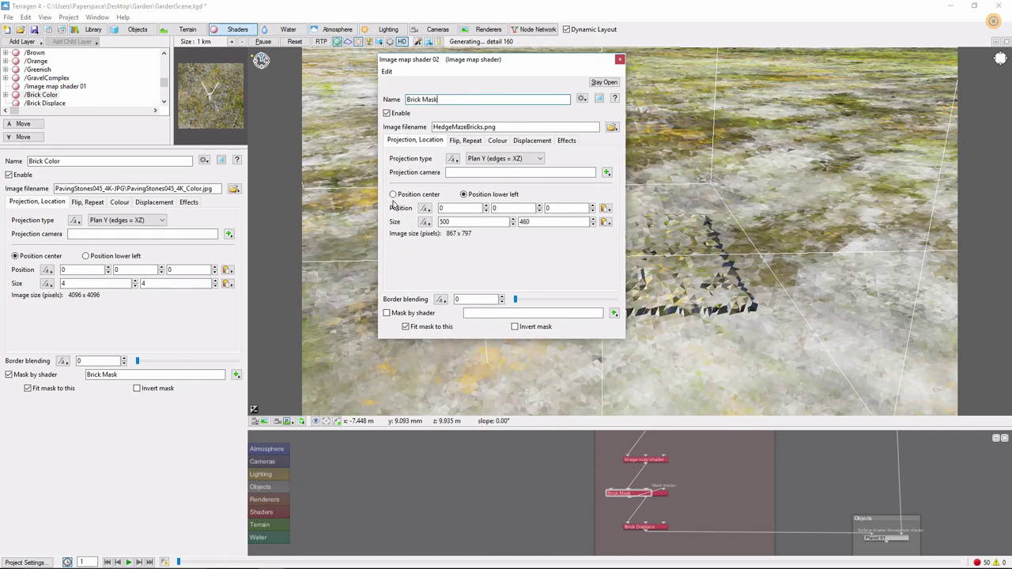
pyautogui.click(394, 194)
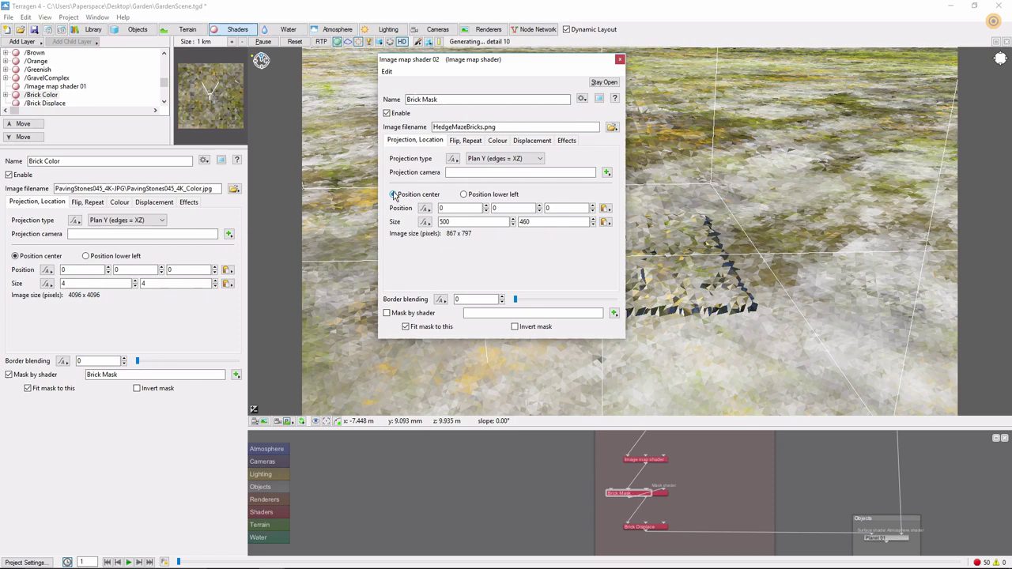
pyautogui.write('75')
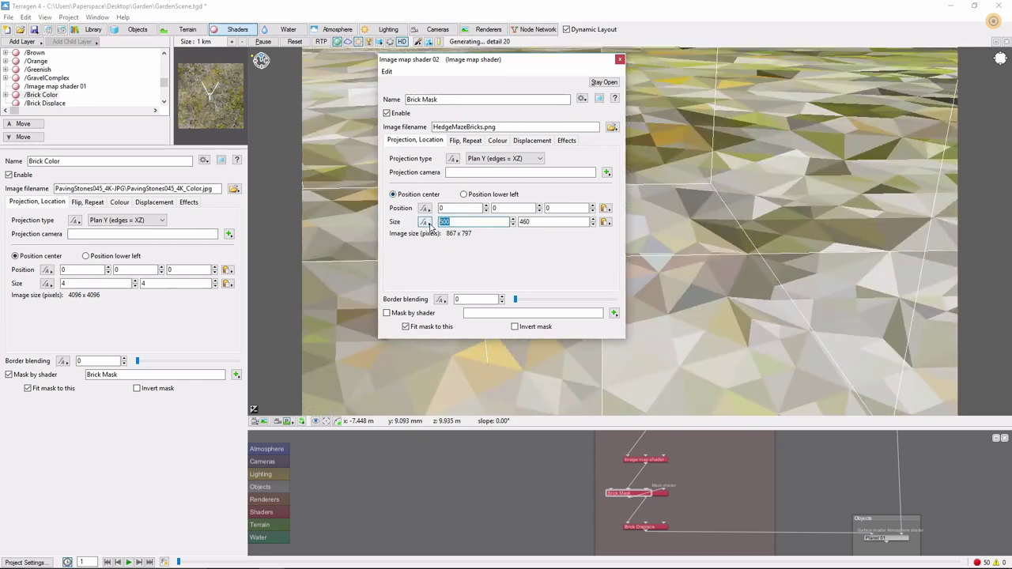
pyautogui.press('Return')
pyautogui.press('Tab')
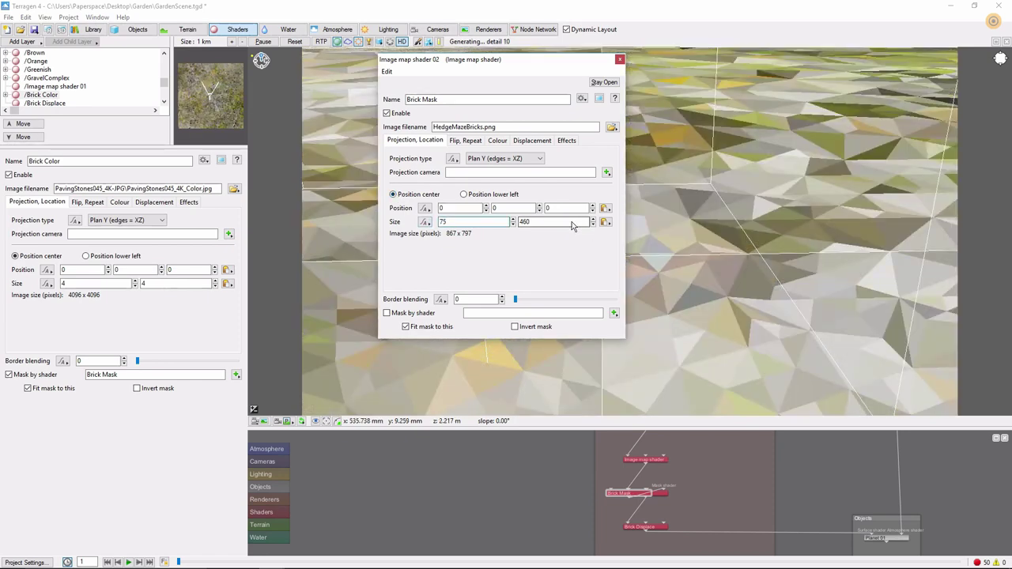
pyautogui.write('75')
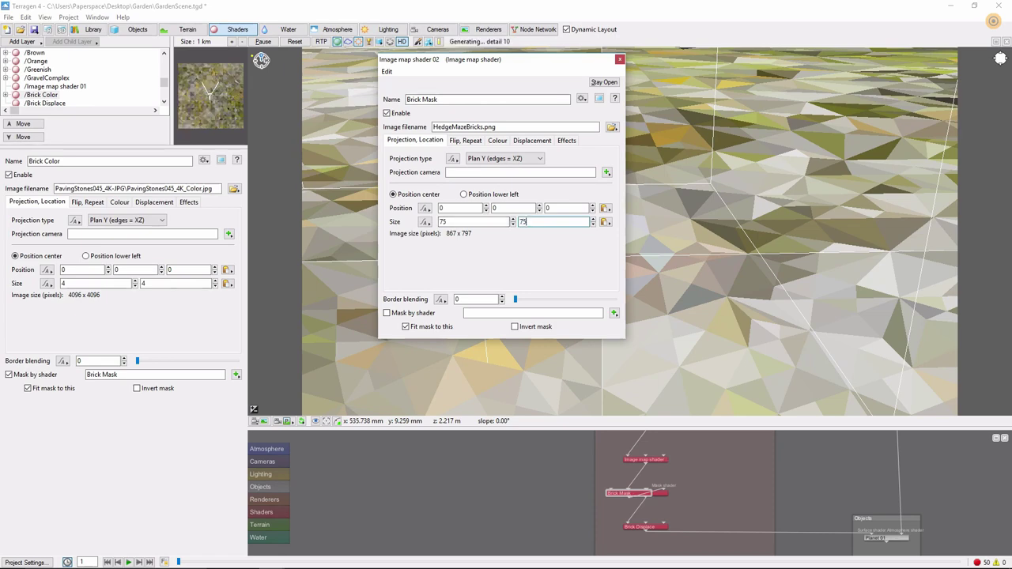
pyautogui.press('Return')
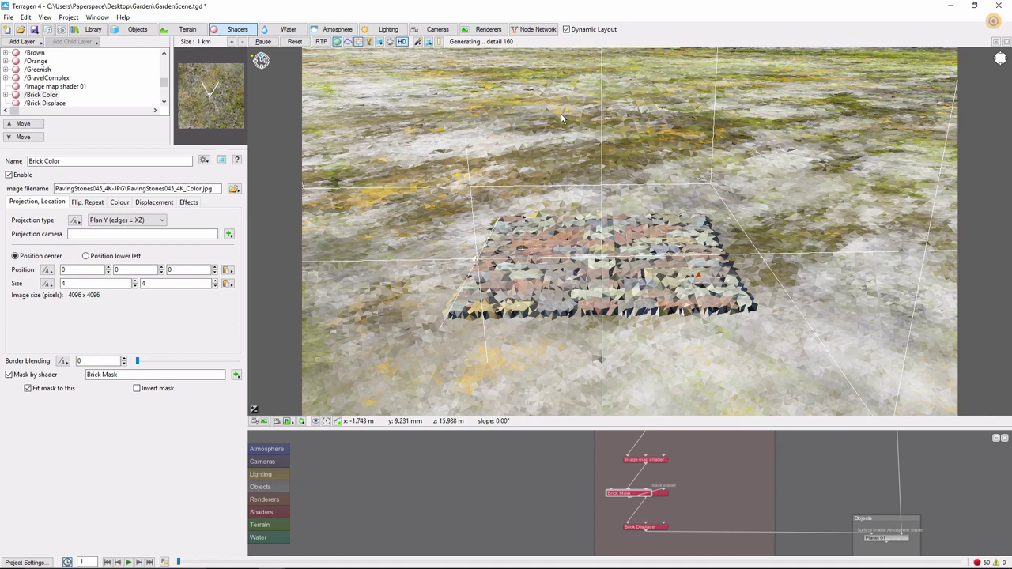
# Check Repeat x and Repeat y on Brick Color's Flip, Repeat tab.
pyautogui.click(87, 202)
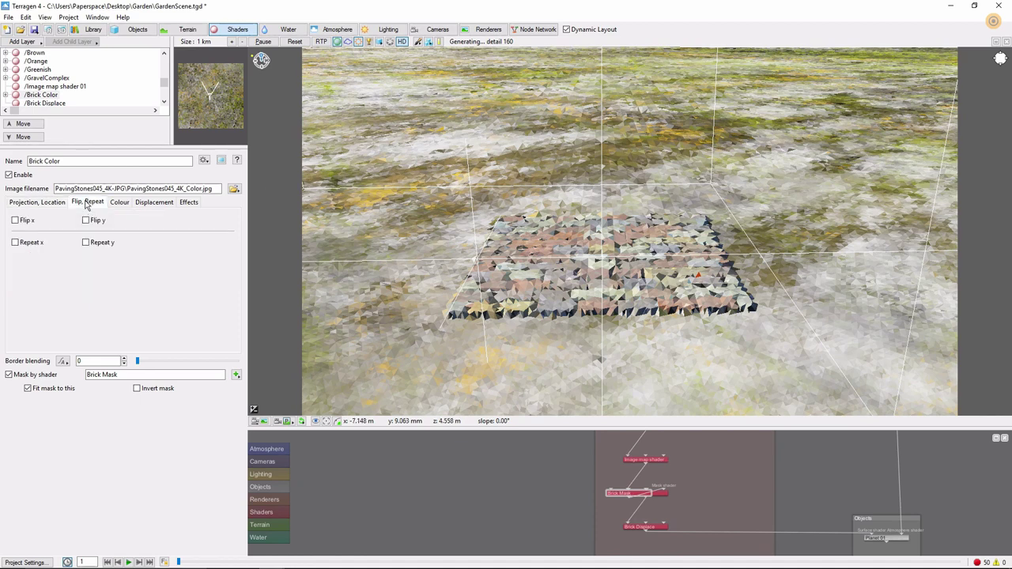
pyautogui.click(14, 243)
pyautogui.click(86, 243)
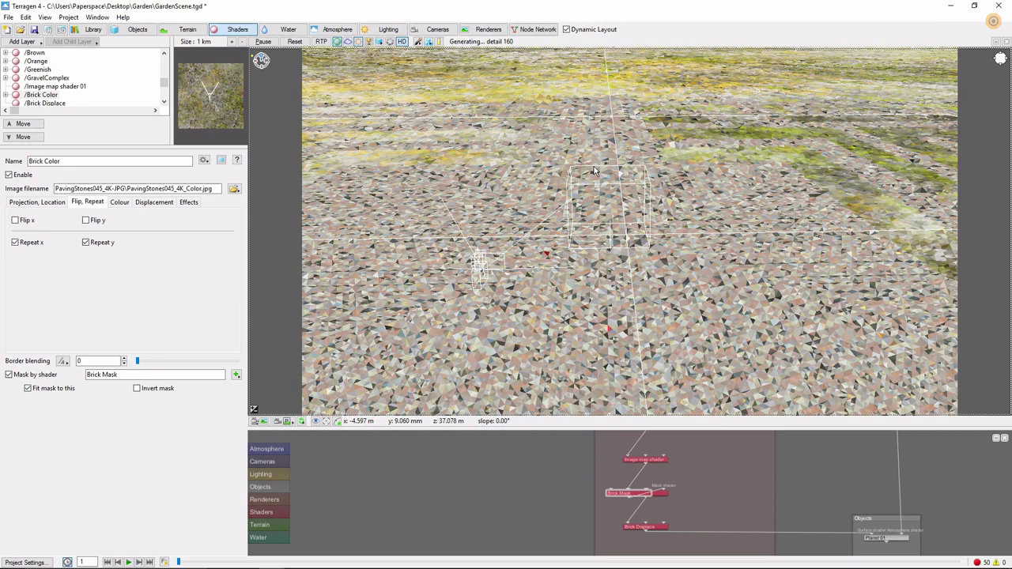
# Enable Repeat x and Repeat y on the Brick Mask shader, then close its window.
pyautogui.click(37, 203)
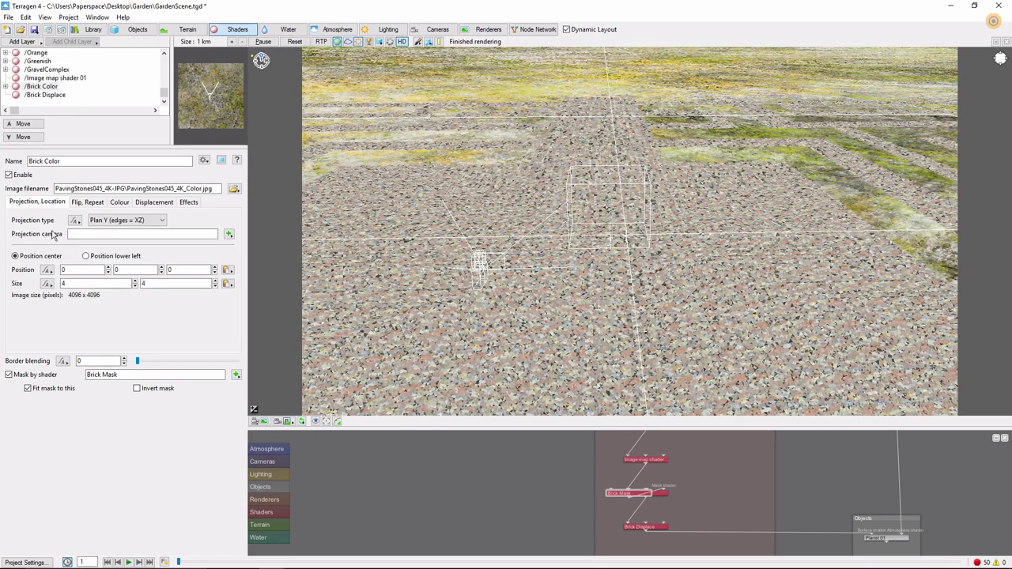
pyautogui.click(236, 374)
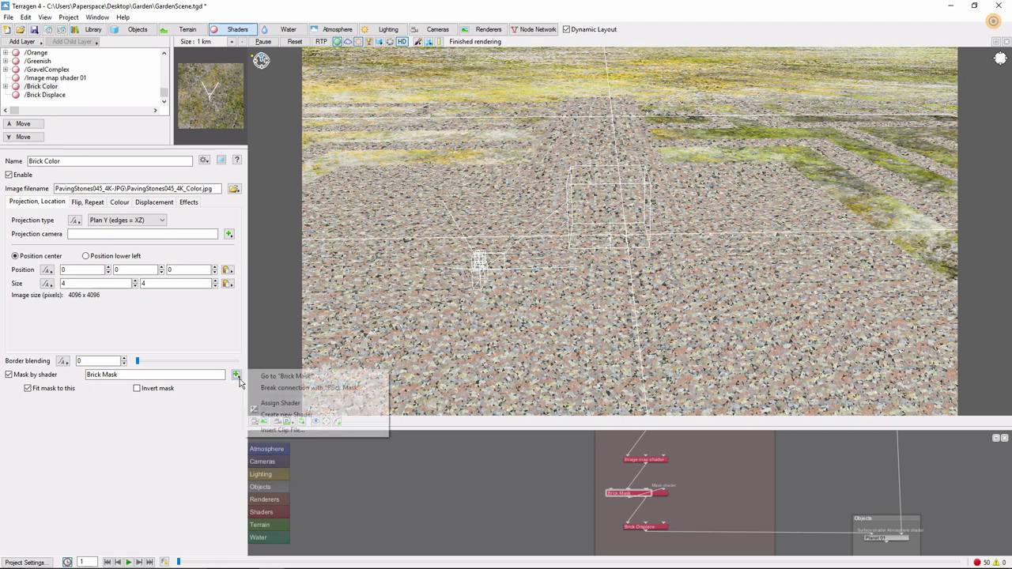
pyautogui.click(271, 376)
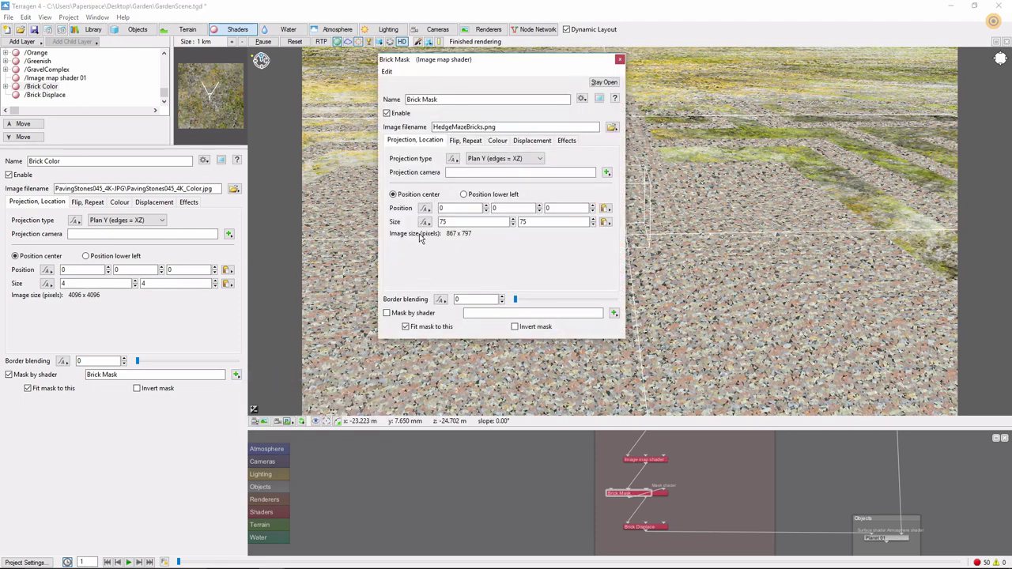
pyautogui.click(465, 141)
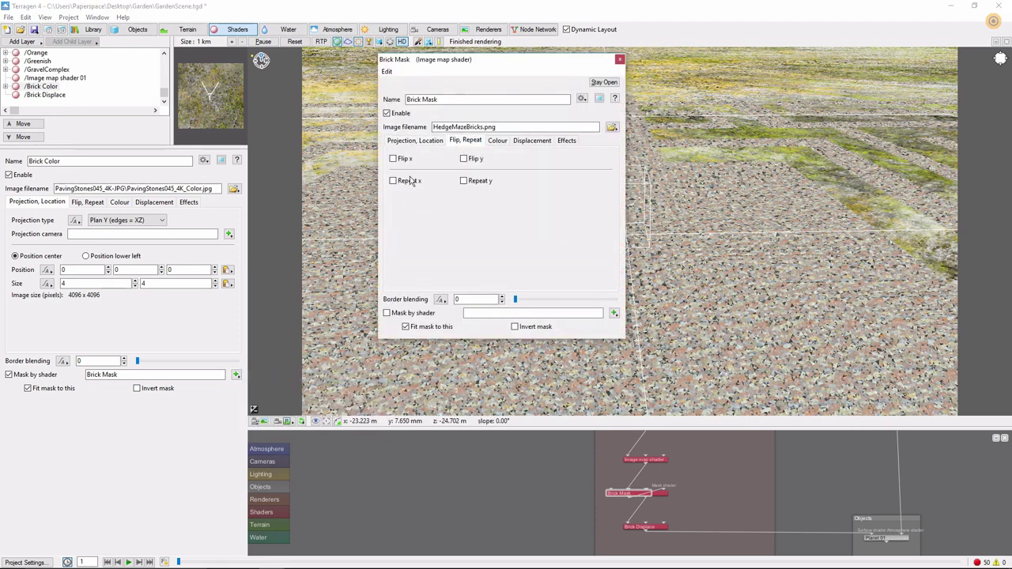
pyautogui.click(465, 181)
pyautogui.click(464, 181)
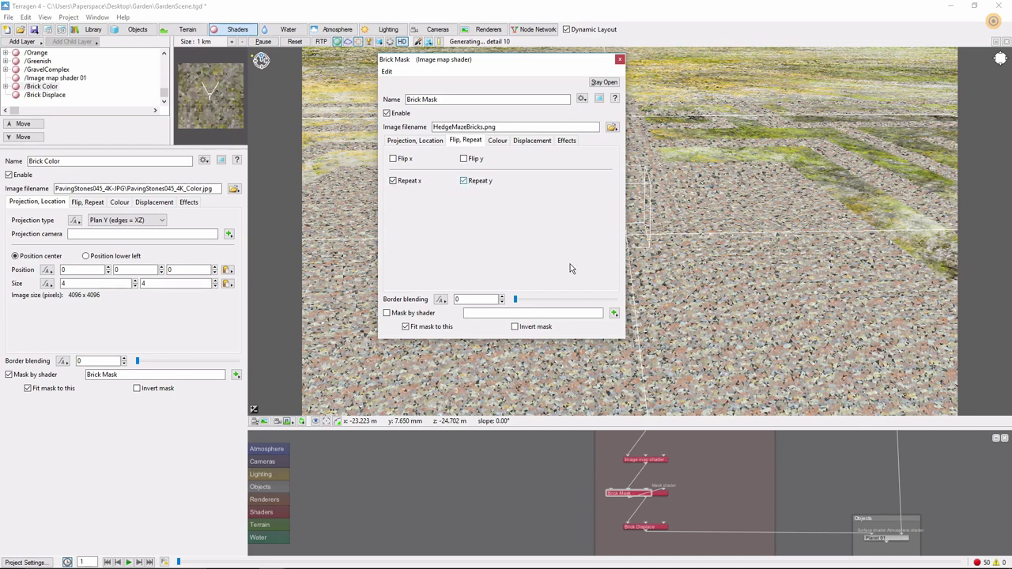
pyautogui.click(619, 60)
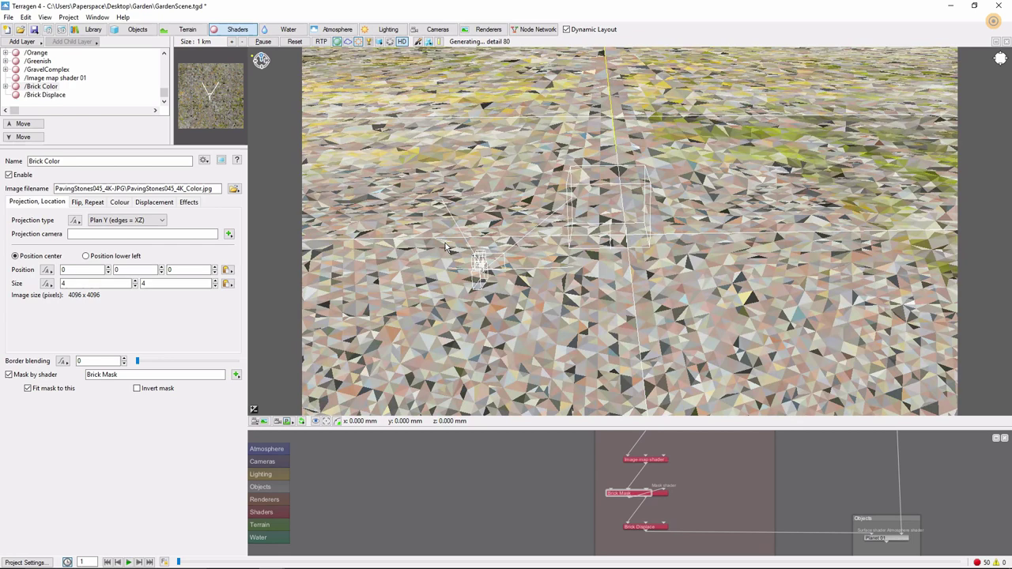
# Turn on Mask by shader for Brick Displace and assign Brick Mask.
pyautogui.click(47, 96)
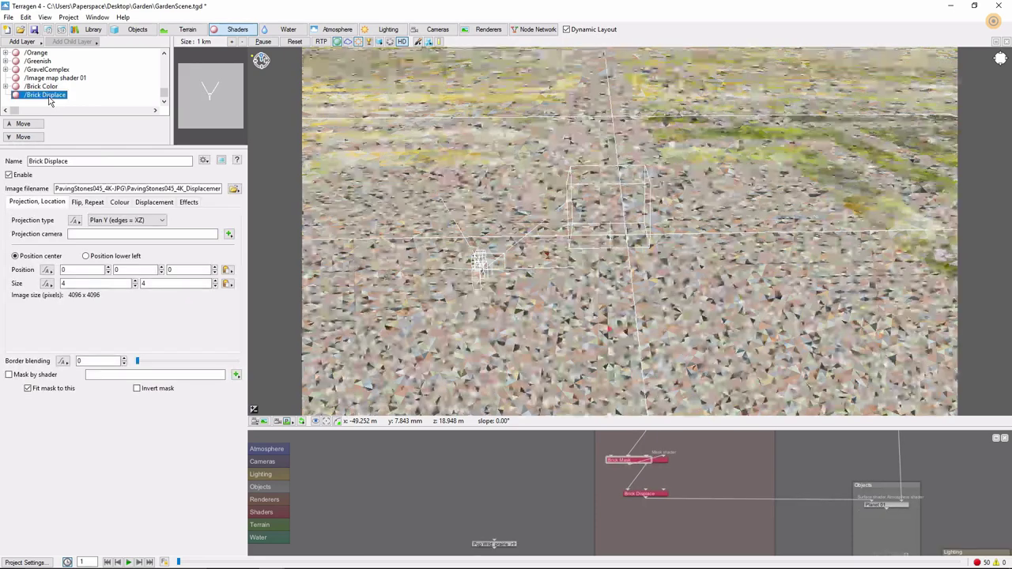
pyautogui.click(8, 375)
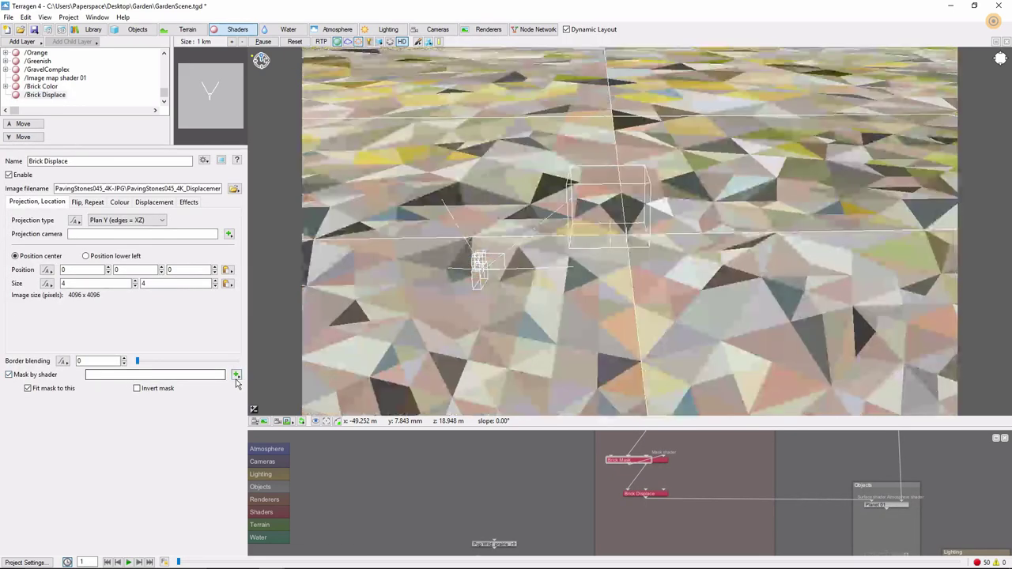
pyautogui.click(236, 375)
pyautogui.moveTo(282, 405)
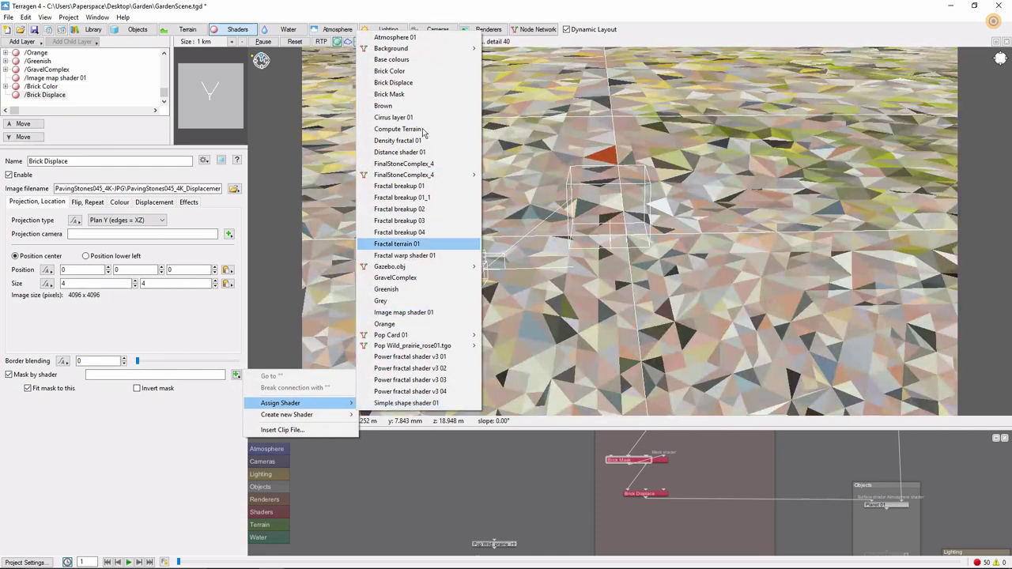
pyautogui.click(402, 95)
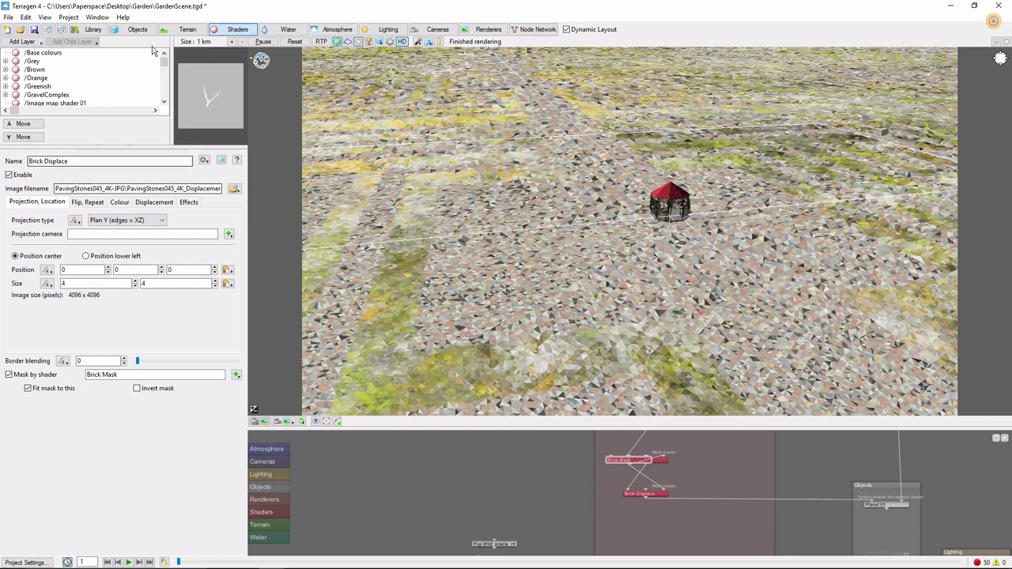
# Give Pop Wild_prairie_rose01.tgo the inverted Brick Mask as density shader and repopulate.
pyautogui.click(134, 29)
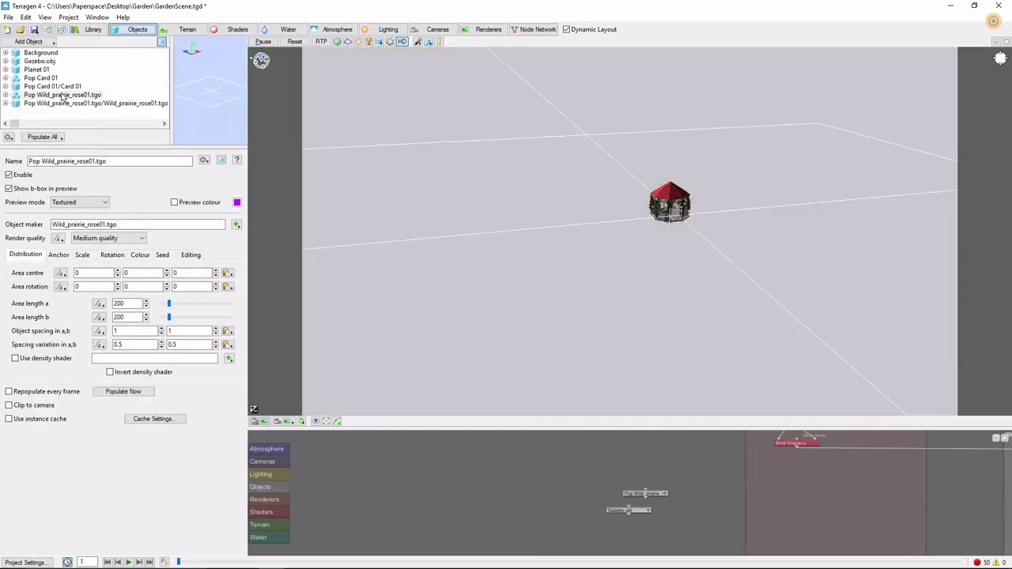
pyautogui.click(62, 96)
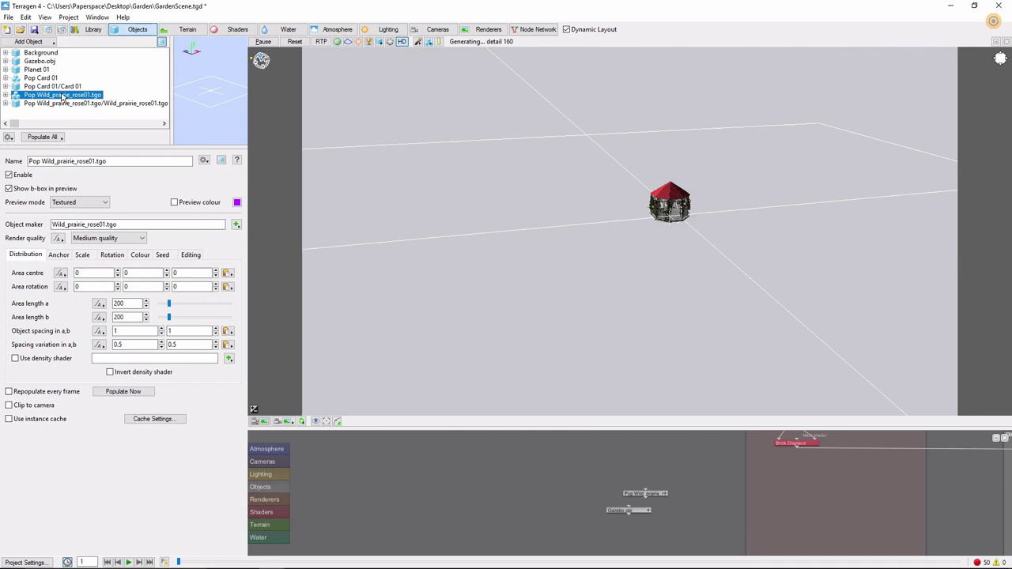
pyautogui.click(15, 360)
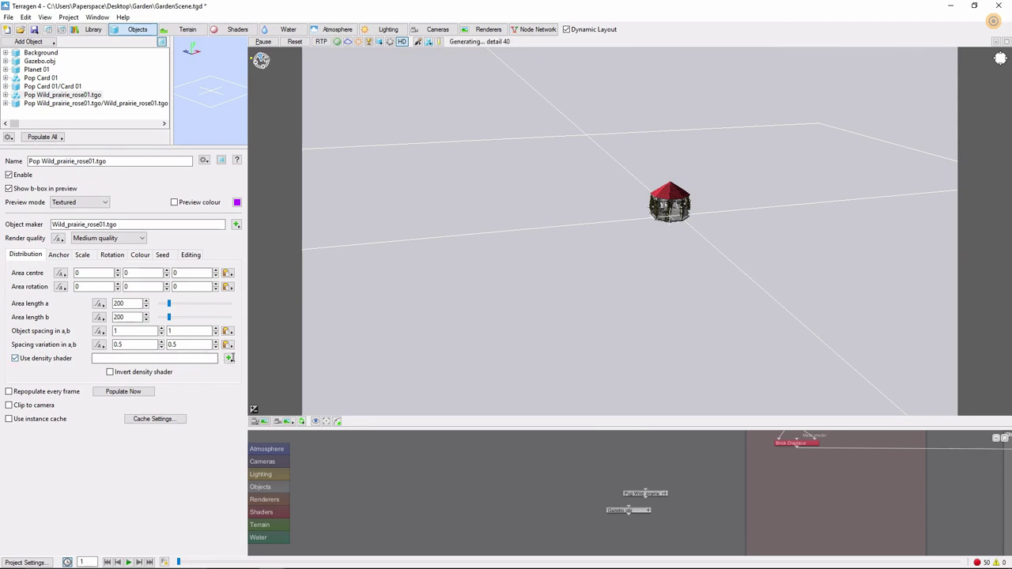
pyautogui.click(229, 358)
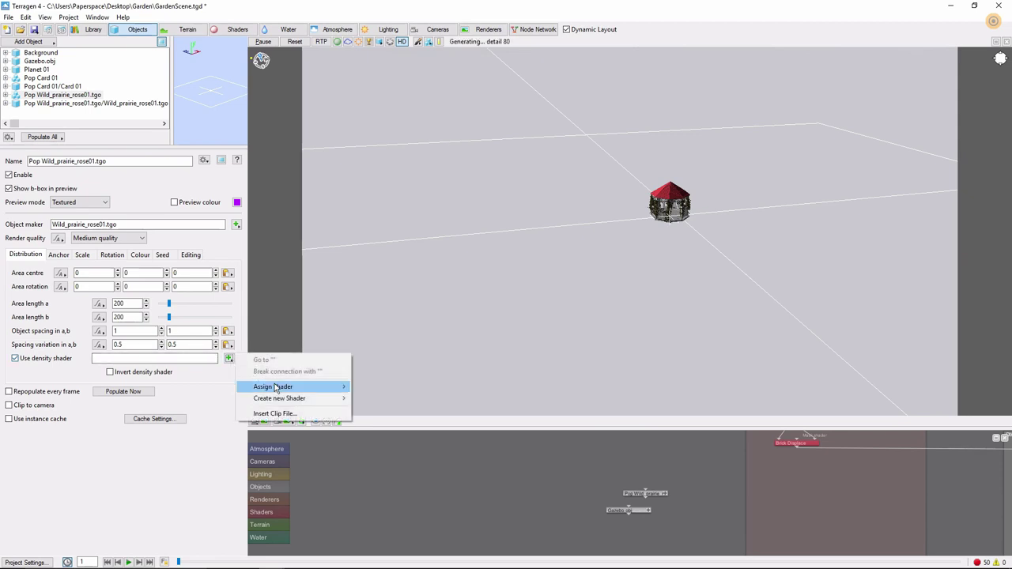
pyautogui.moveTo(266, 386)
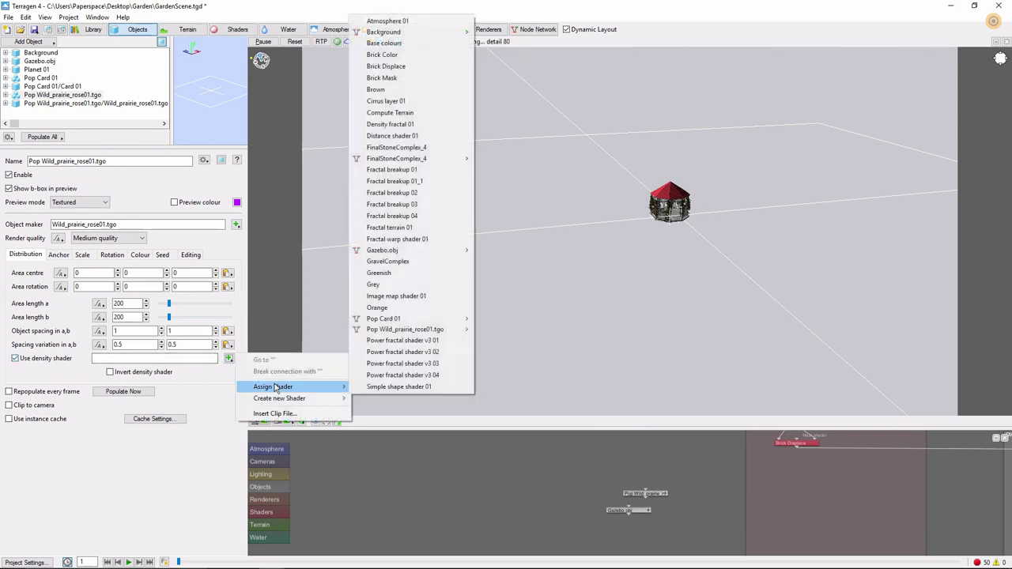
pyautogui.click(387, 78)
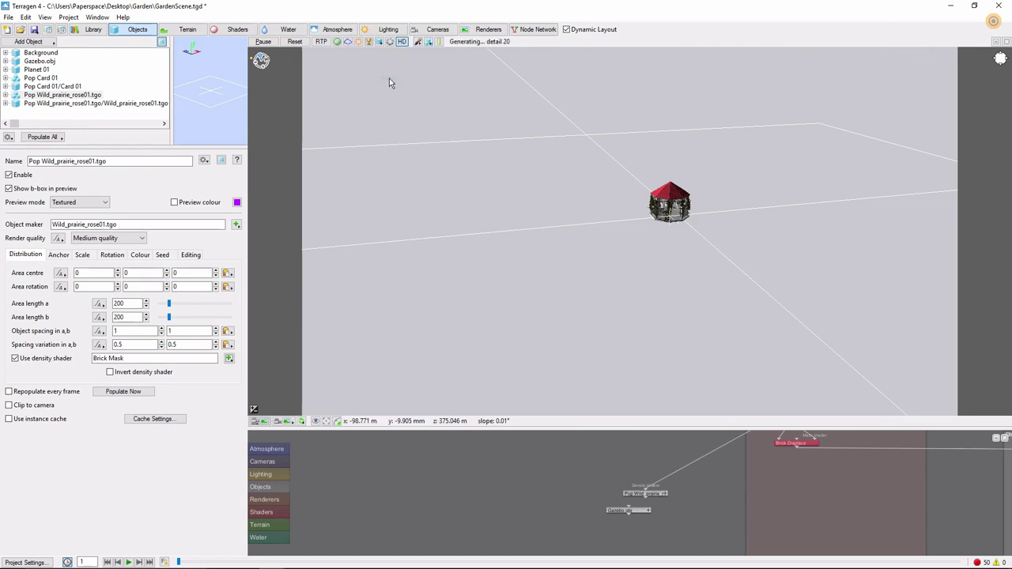
pyautogui.click(110, 372)
pyautogui.click(125, 392)
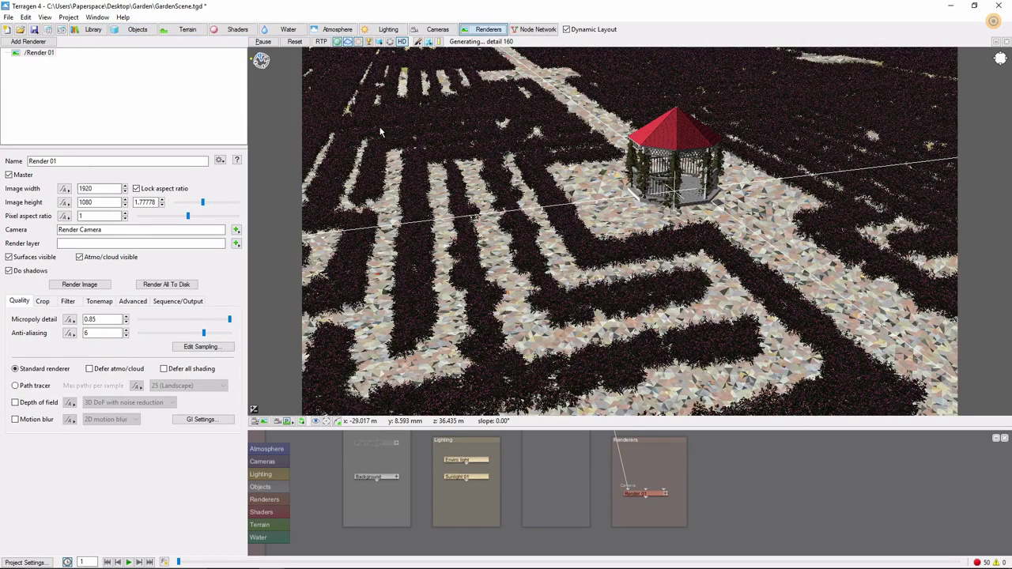
# Turn on the ray-traced interactive preview (RTP) of the rose maze and gazebo scene.
pyautogui.click(321, 41)
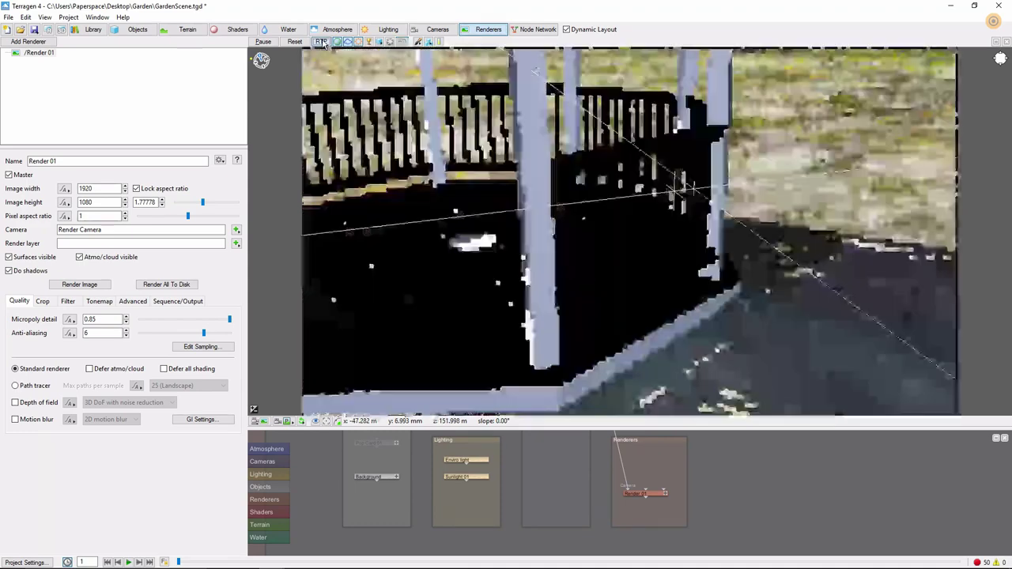